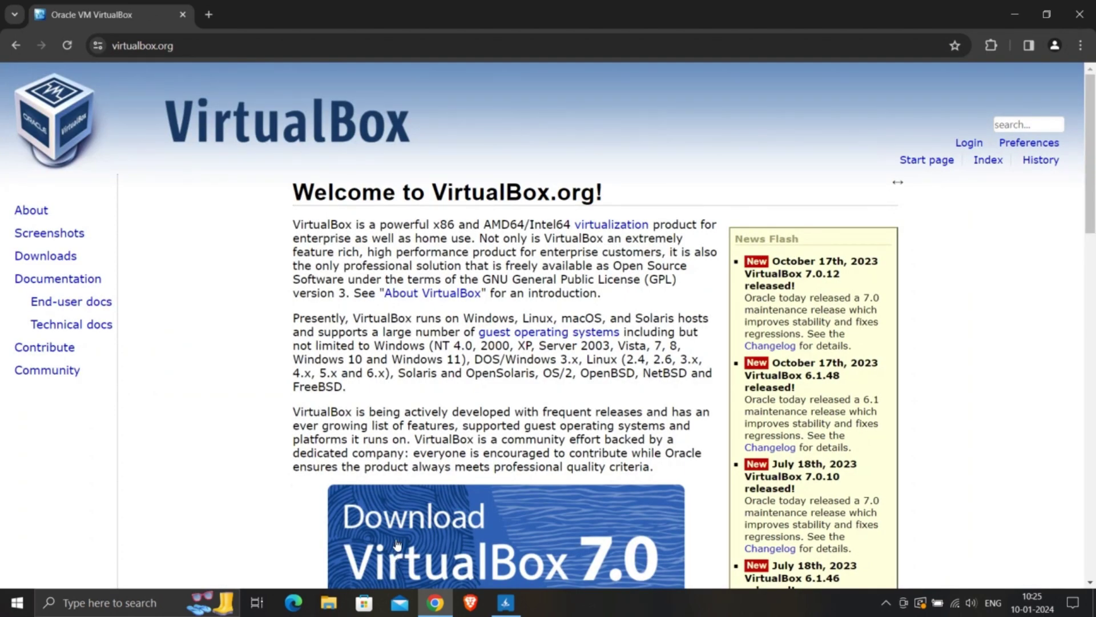
# Open the VirtualBox 7.0 Downloads page and a new blank browser tab beside it.
pyautogui.click(394, 544)
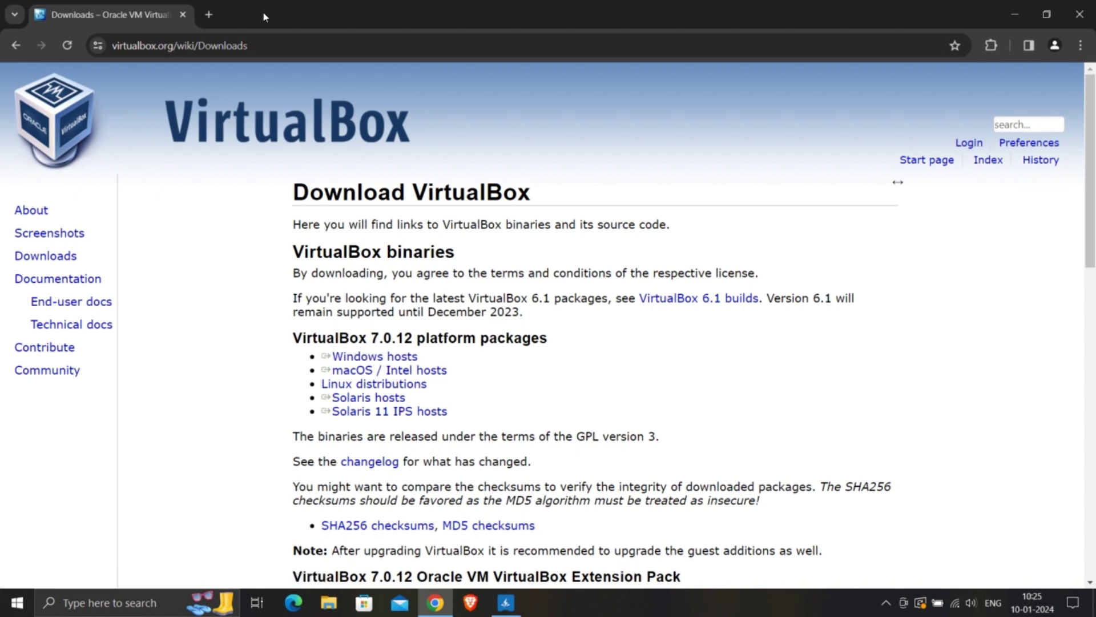
pyautogui.click(209, 14)
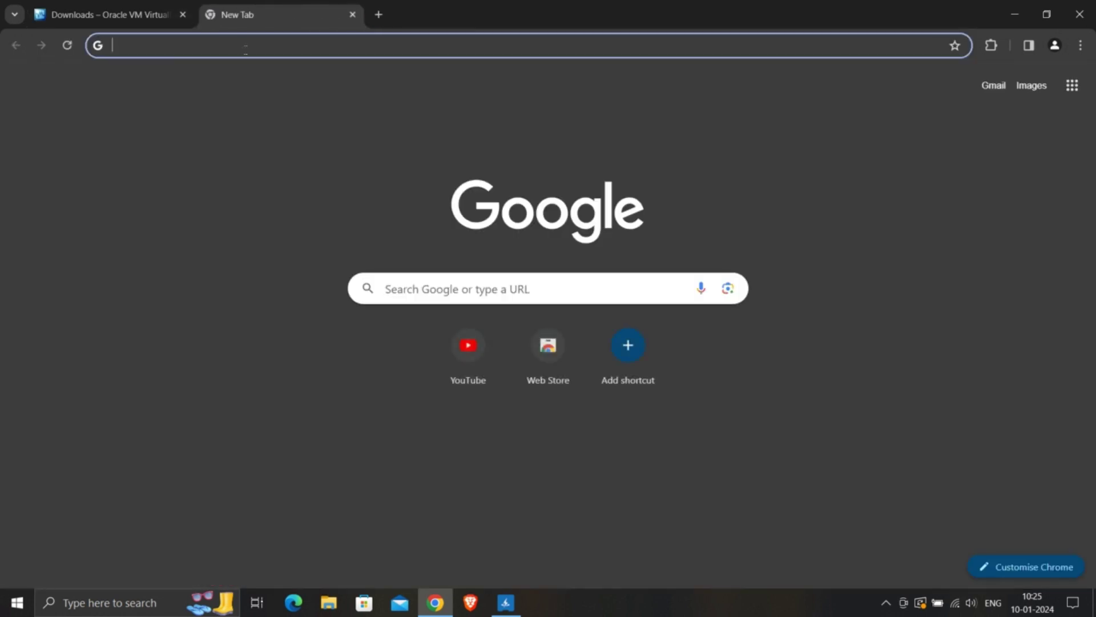
# Search 'kali linux download', open kali.org's Get Kali page and scroll to the Installer Images.
pyautogui.write('kali')
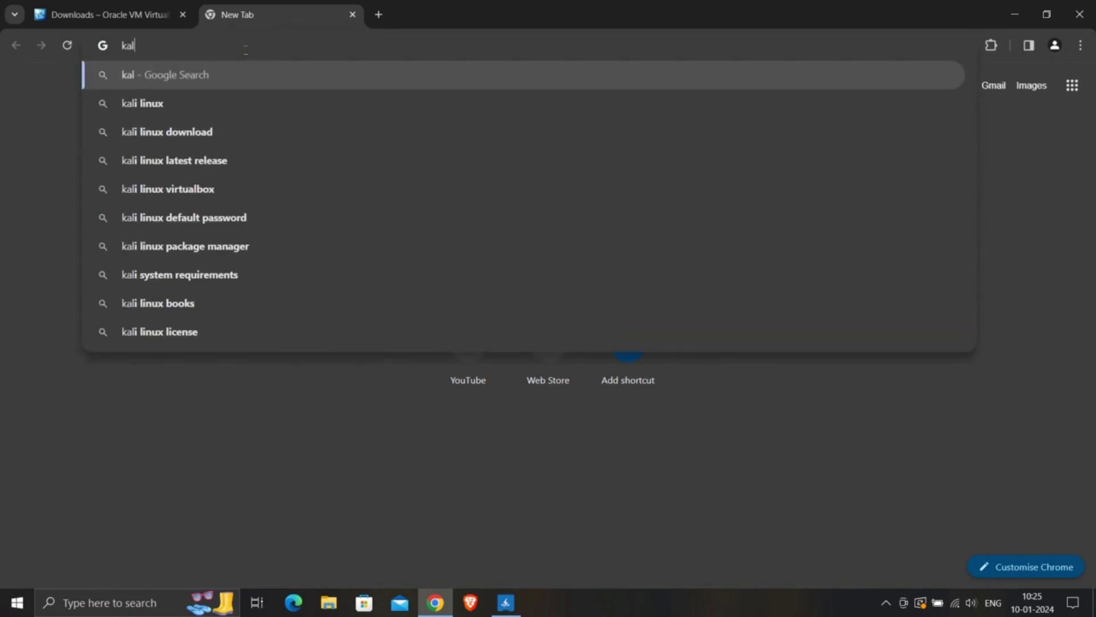
pyautogui.click(204, 135)
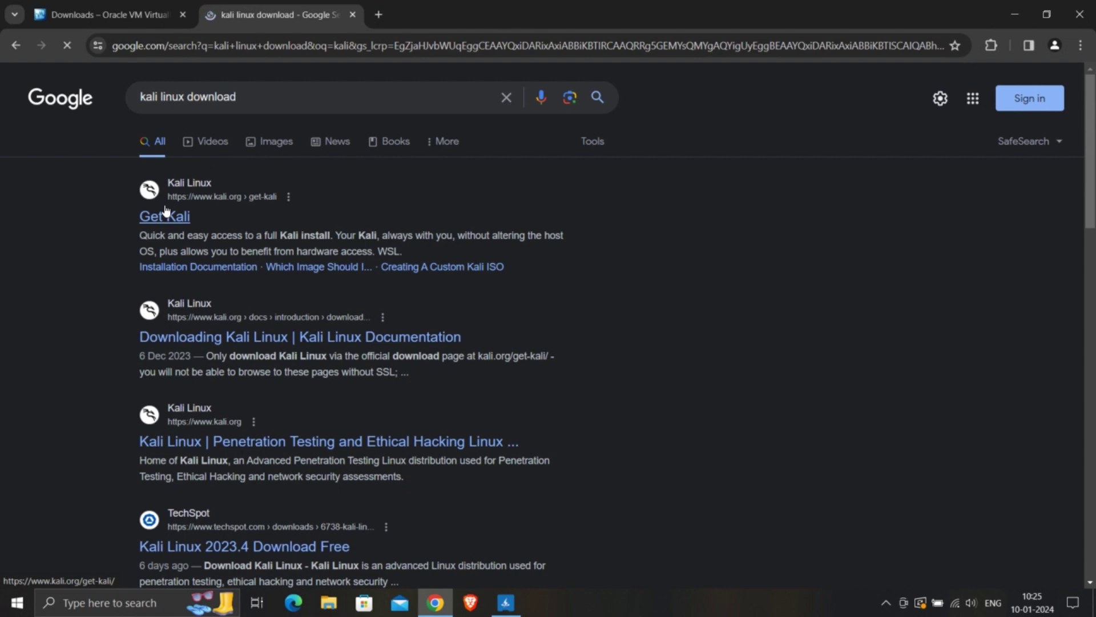
pyautogui.click(166, 214)
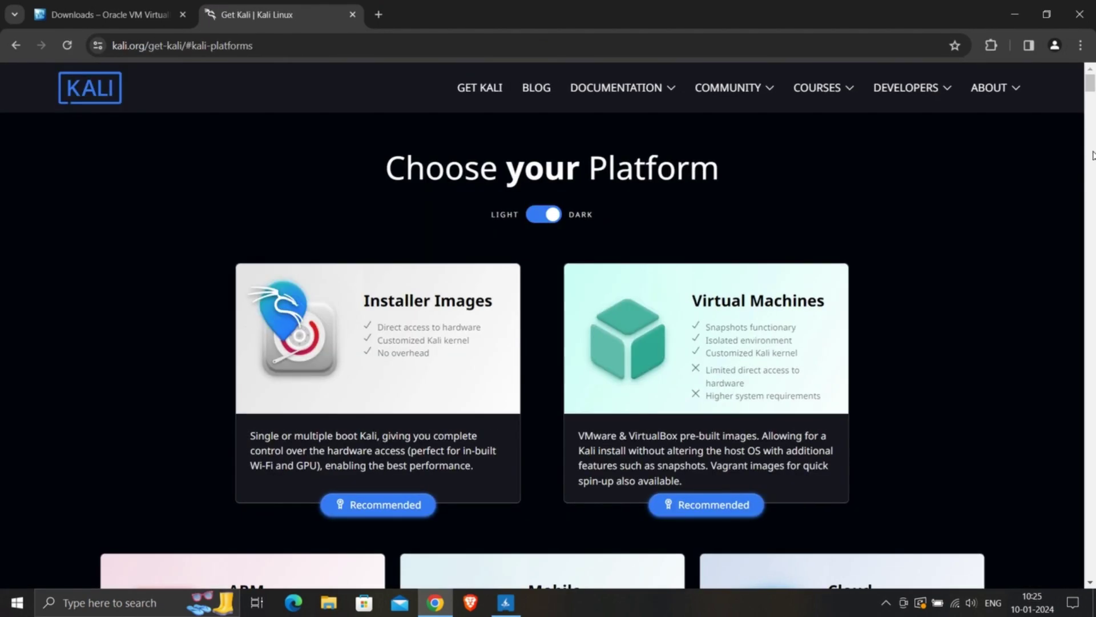
pyautogui.scroll(-6, 1093, 157)
pyautogui.scroll(-5, 1092, 156)
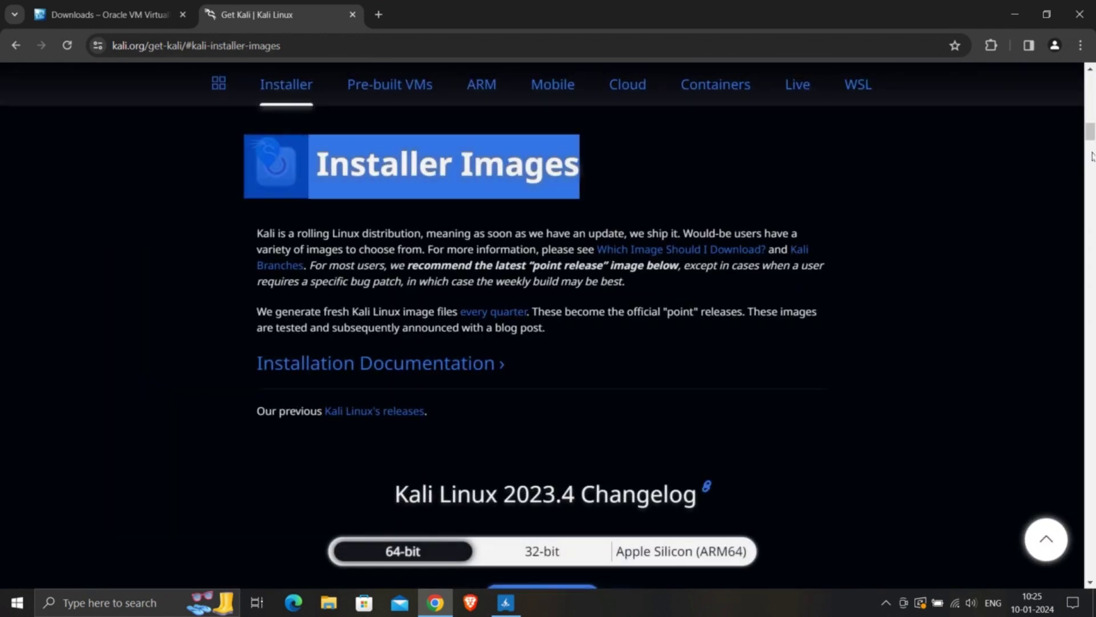
pyautogui.scroll(-5, 1093, 156)
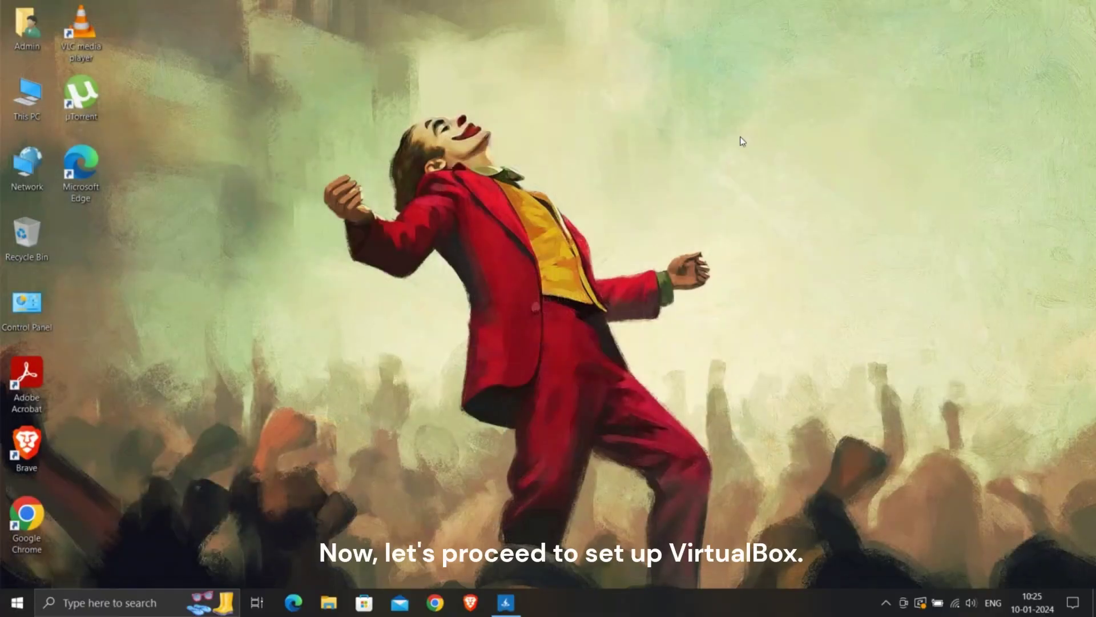
pyautogui.rightClick(739, 139)
pyautogui.click(768, 176)
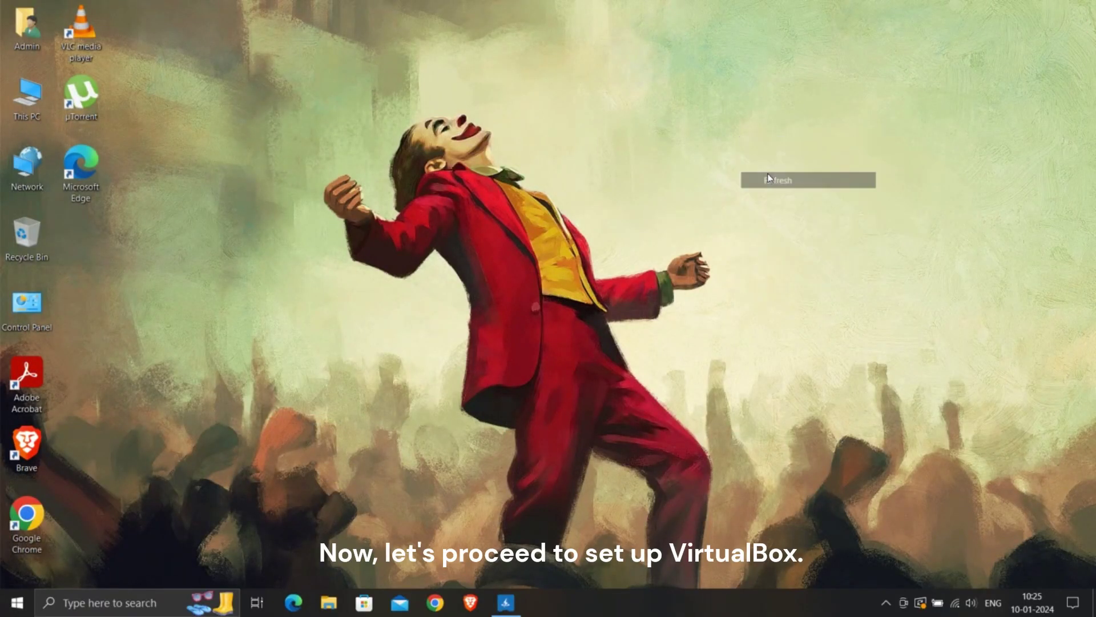
pyautogui.rightClick(601, 118)
pyautogui.click(639, 163)
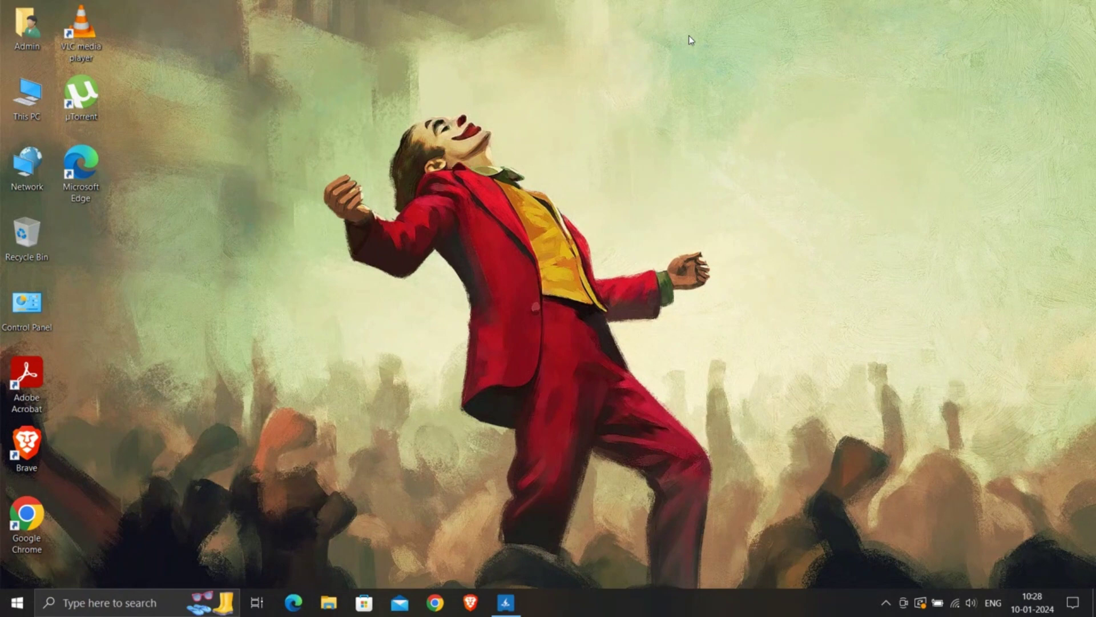
pyautogui.rightClick(689, 37)
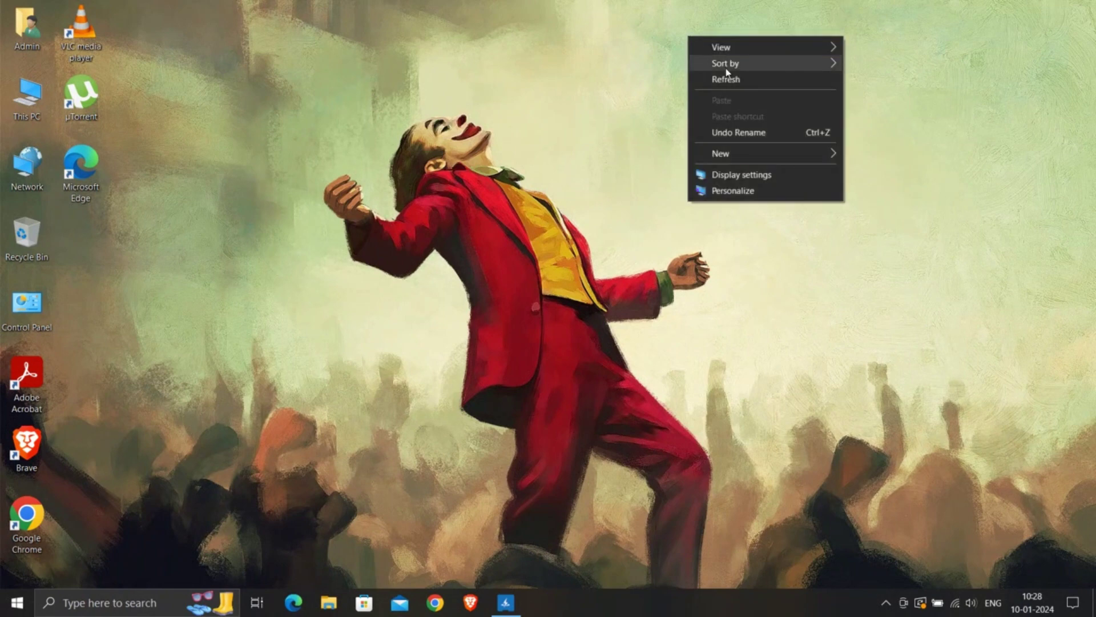
pyautogui.click(746, 80)
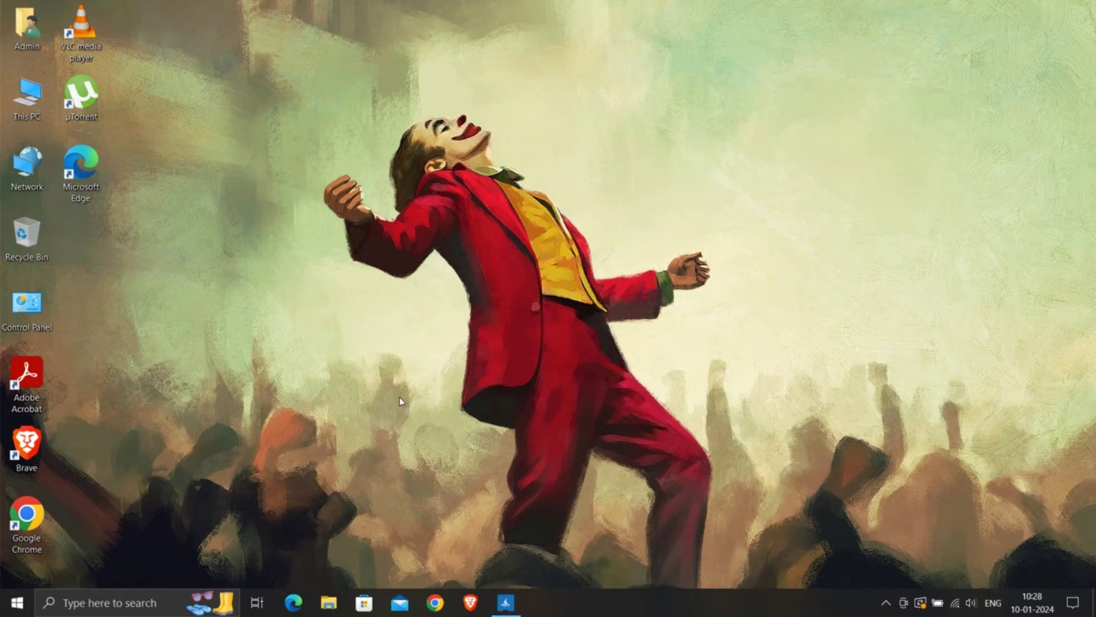
# Run the VirtualBox-7.0.12-159484-Win installer from the Downloads folder in File Explorer.
pyautogui.click(338, 600)
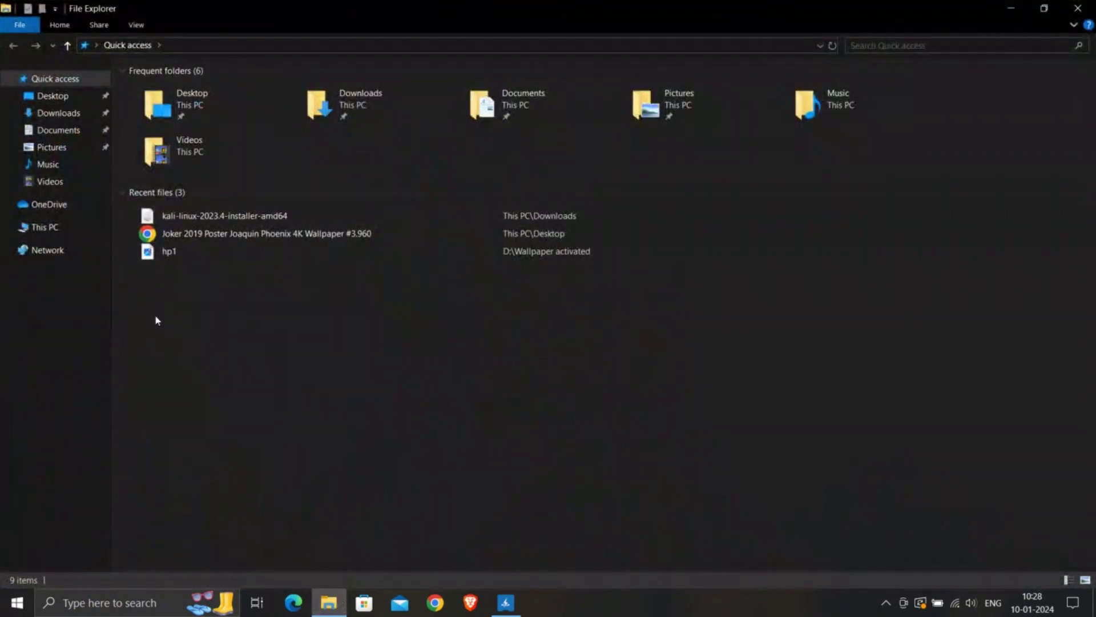
pyautogui.click(66, 112)
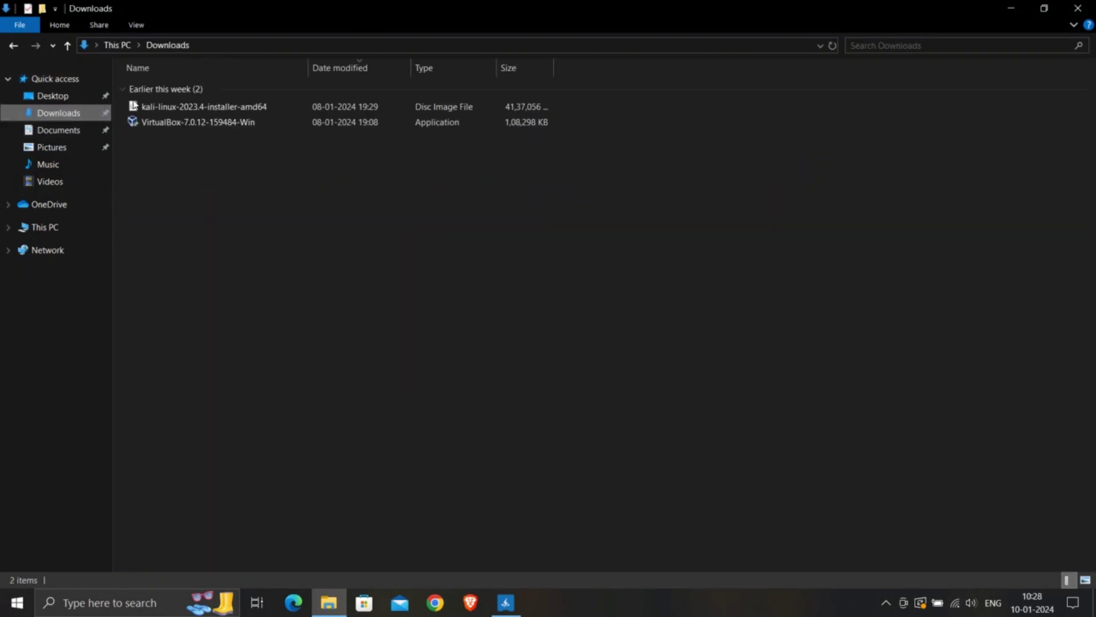
pyautogui.click(161, 126)
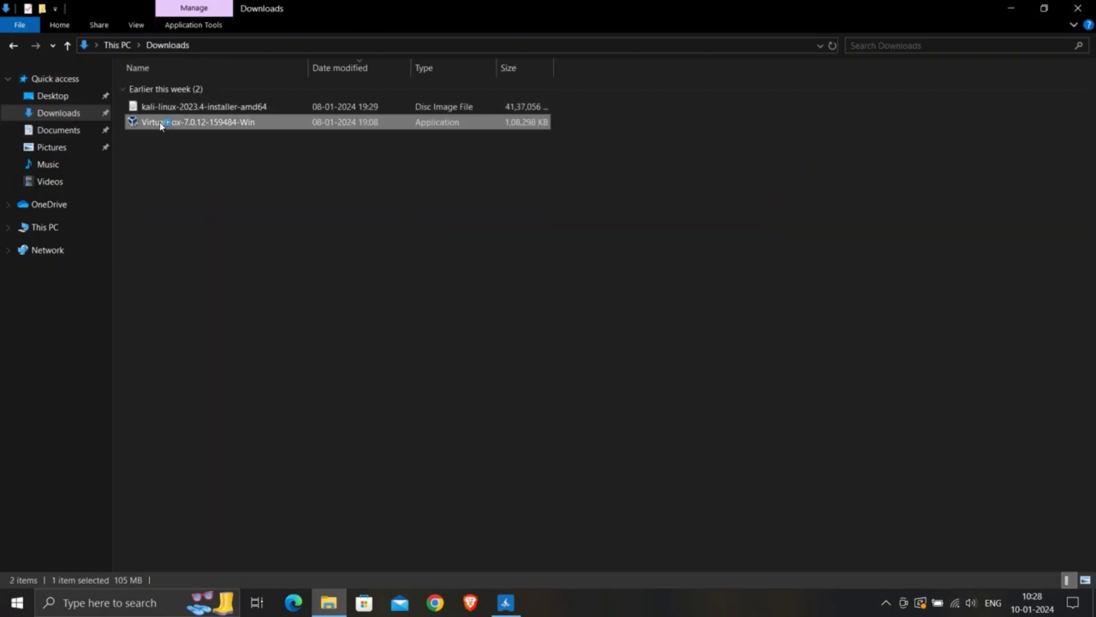
pyautogui.doubleClick(164, 122)
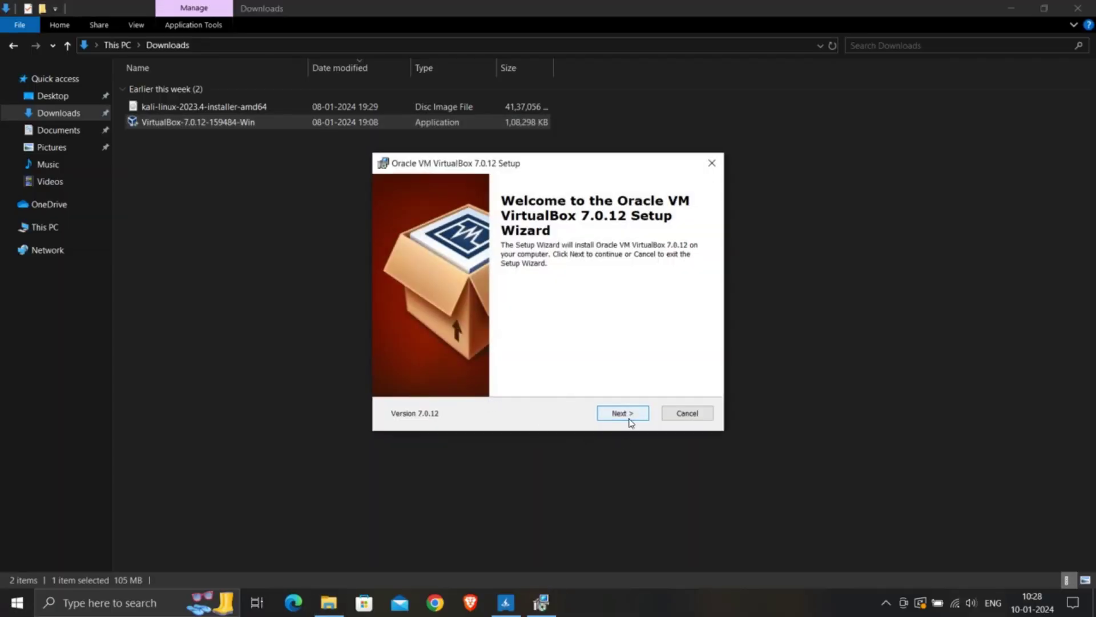
# Install VirtualBox 7.0.12 with default components, accepting the network and dependency prompts.
pyautogui.click(628, 417)
pyautogui.click(629, 417)
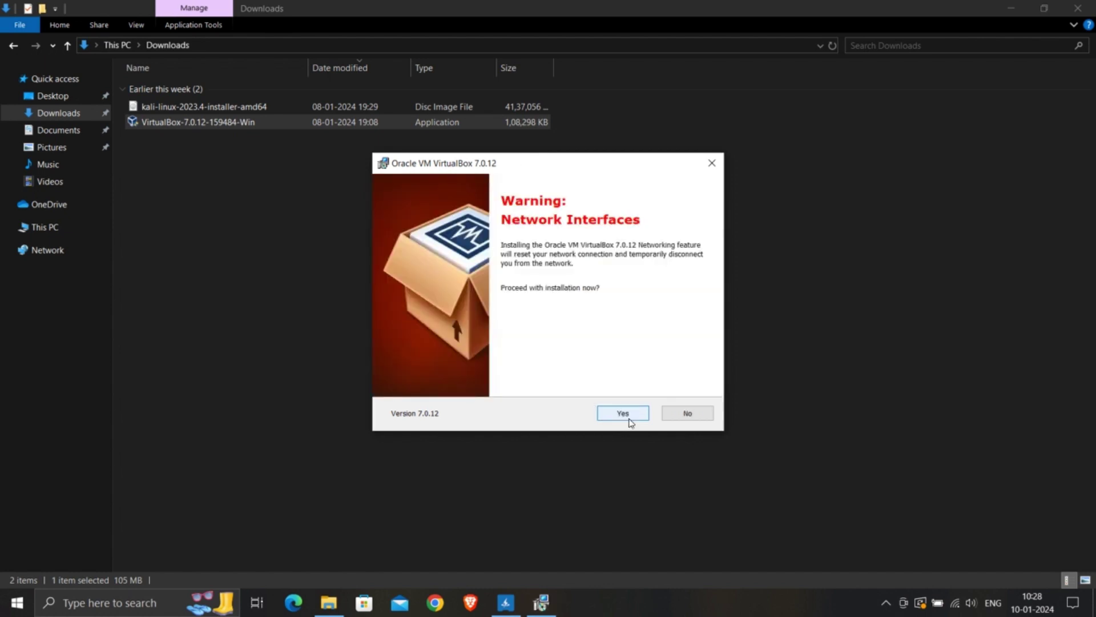
pyautogui.click(626, 418)
pyautogui.click(625, 418)
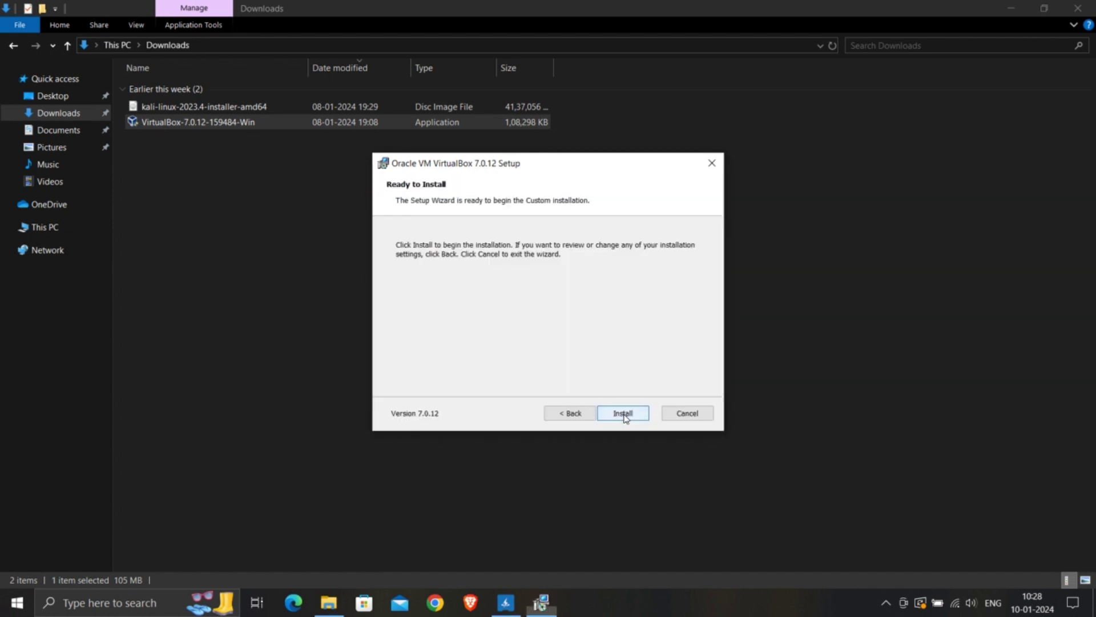
pyautogui.click(624, 413)
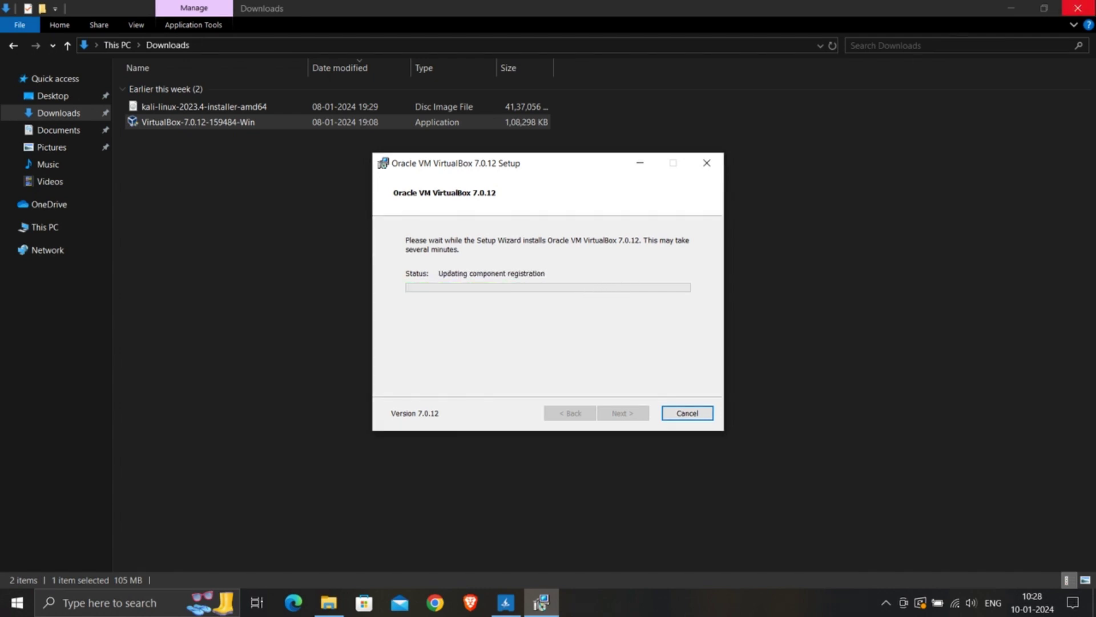
pyautogui.click(1078, 8)
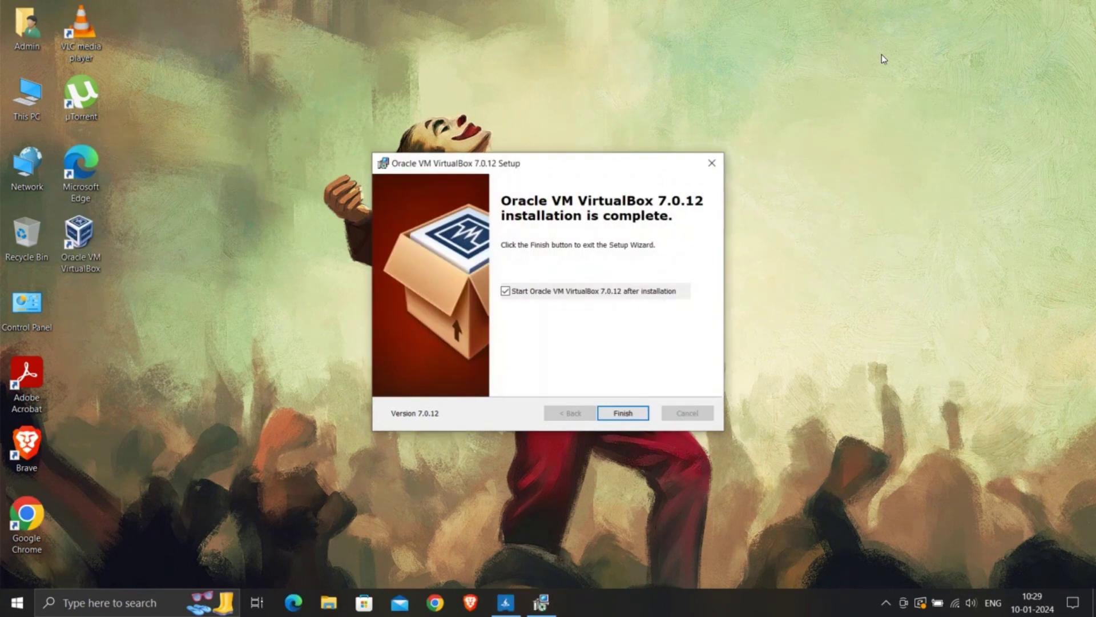
pyautogui.click(623, 412)
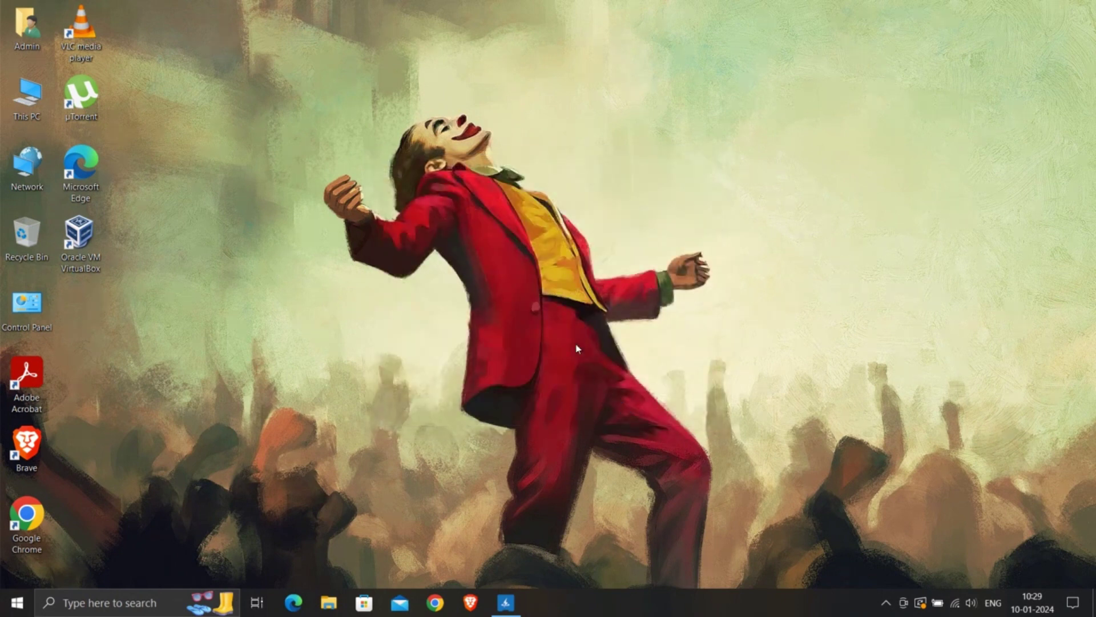
# Launch VirtualBox Manager and start a new virtual machine named 'Kali Linux'.
pyautogui.doubleClick(93, 260)
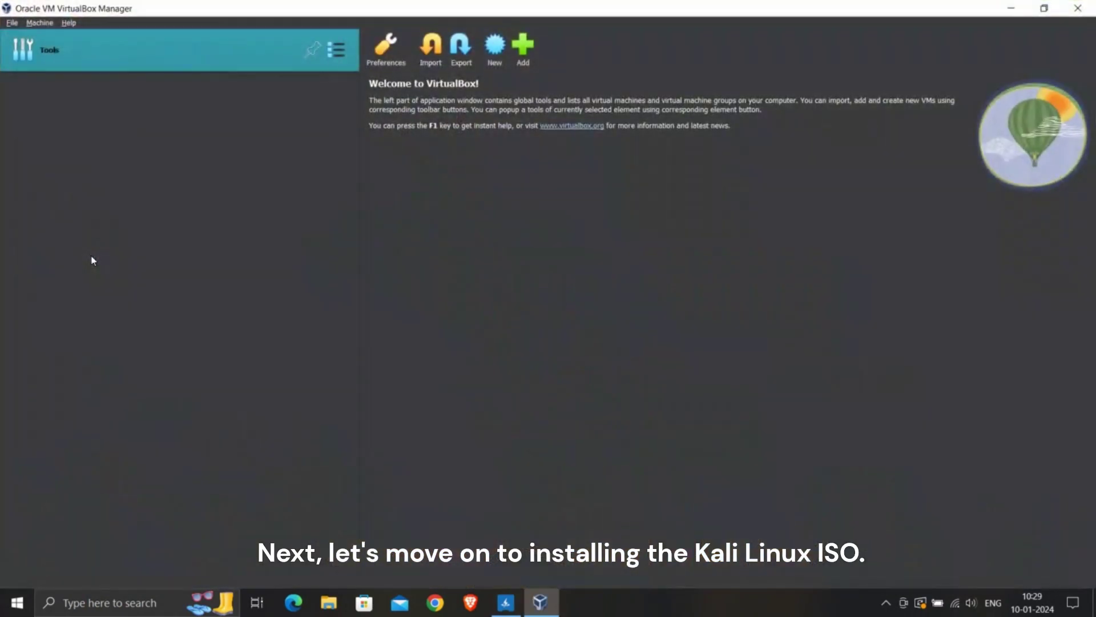
pyautogui.click(502, 54)
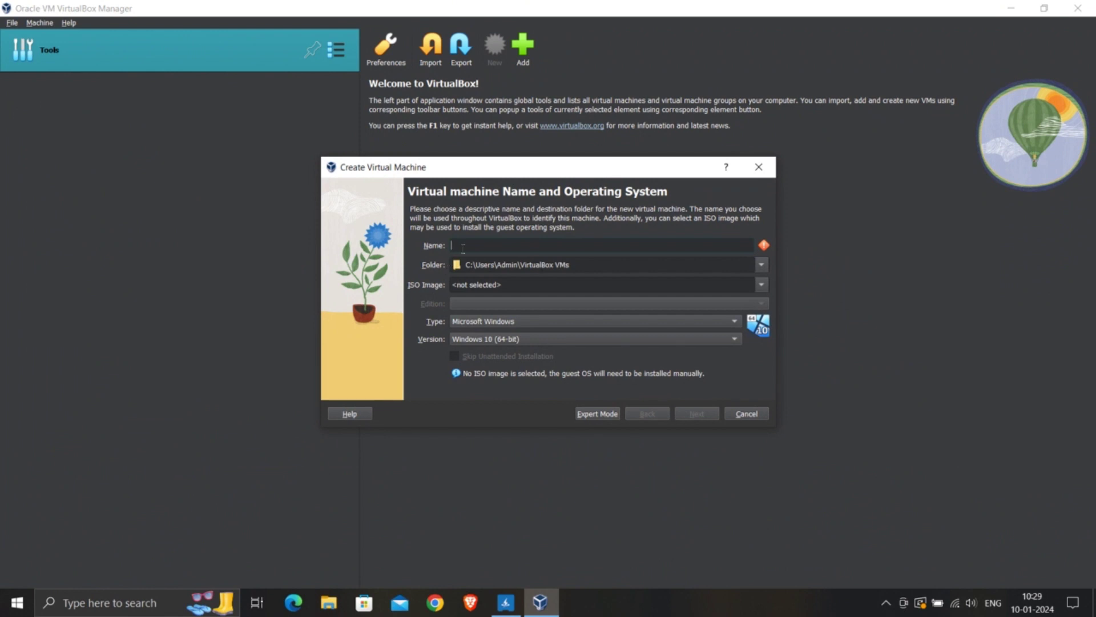
pyautogui.write('Kali Linux')
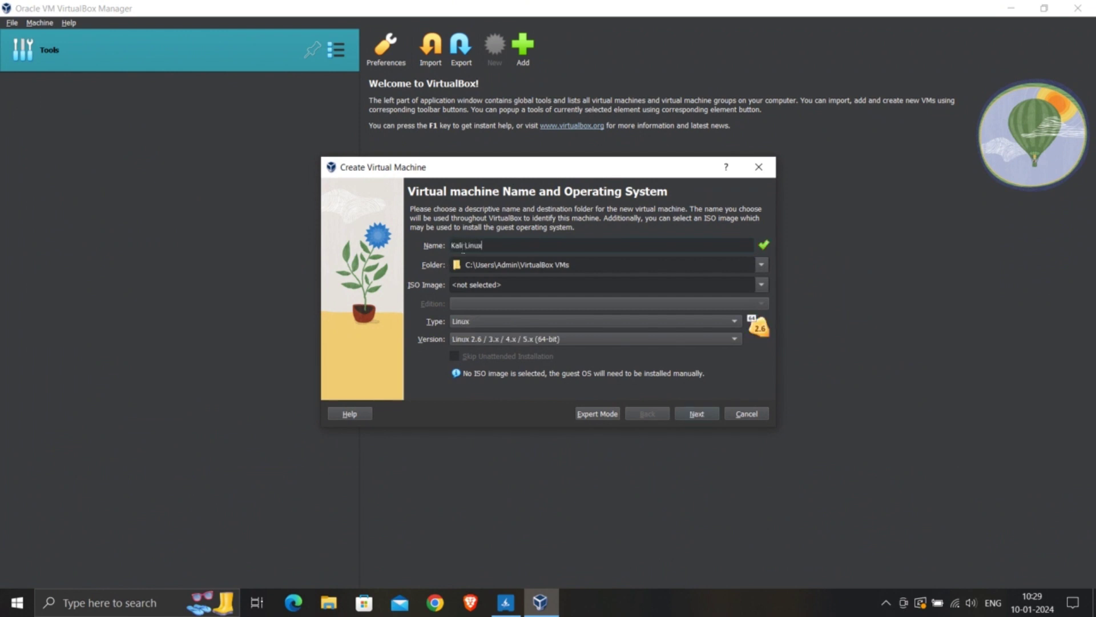
pyautogui.click(583, 264)
pyautogui.click(559, 265)
pyautogui.moveTo(472, 279); pyautogui.dragTo(435, 264)
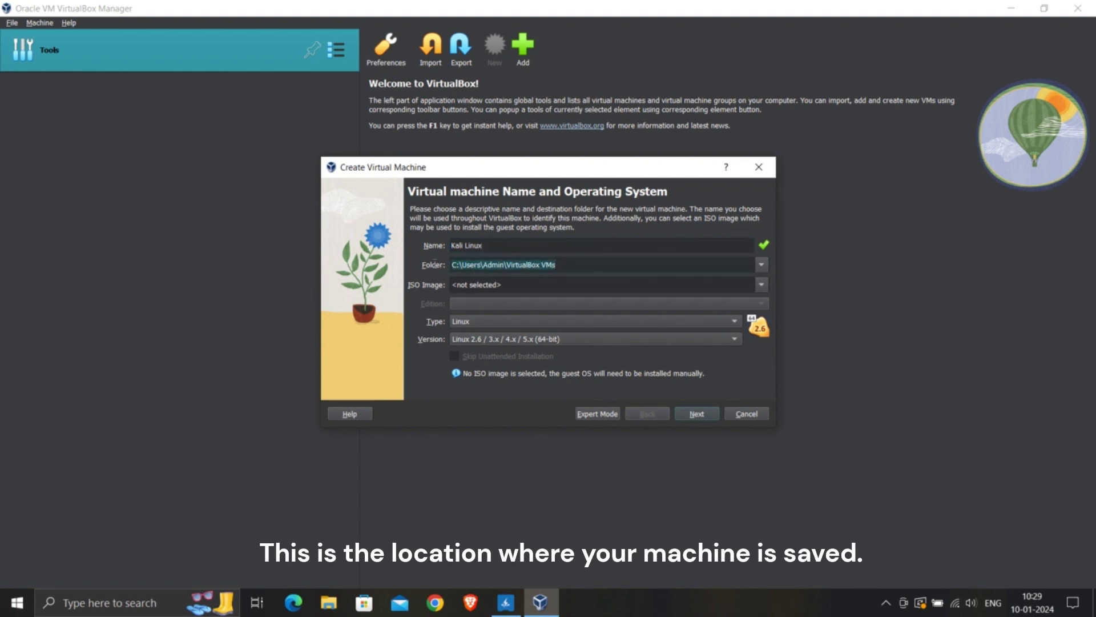
pyautogui.click(497, 287)
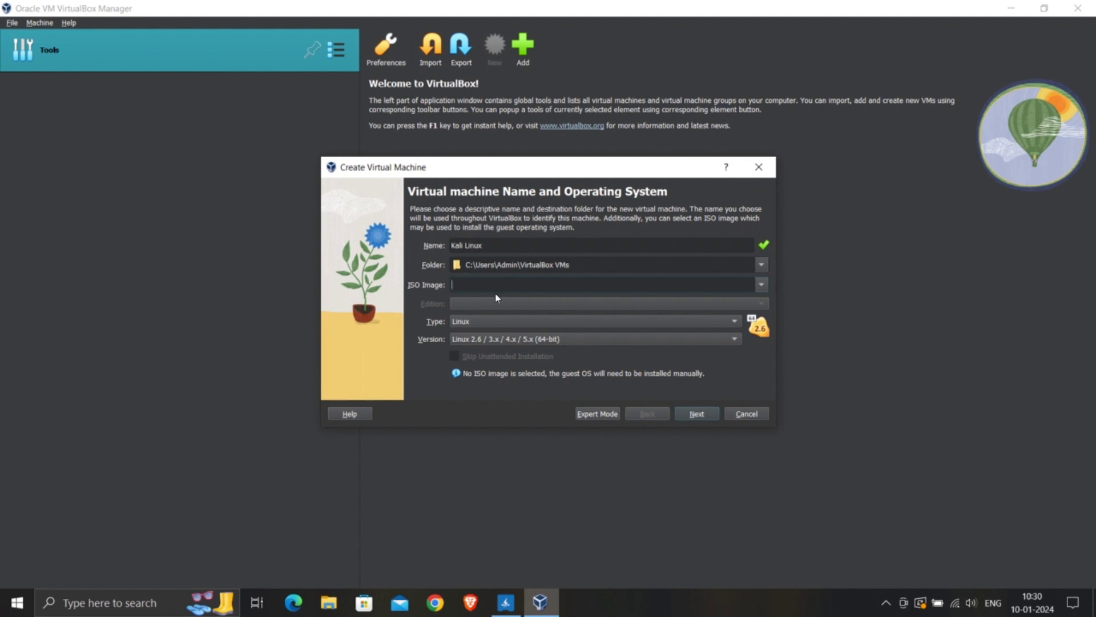
# Set the VM version to Debian 12 Bookworm (64-bit) and continue to hardware.
pyautogui.click(505, 340)
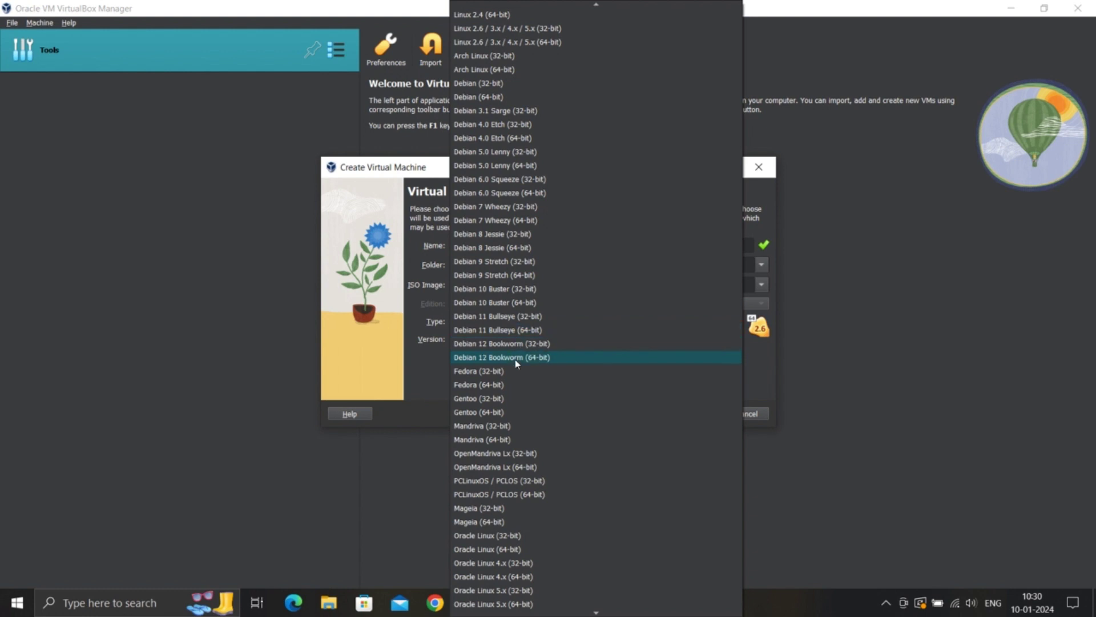
pyautogui.click(520, 359)
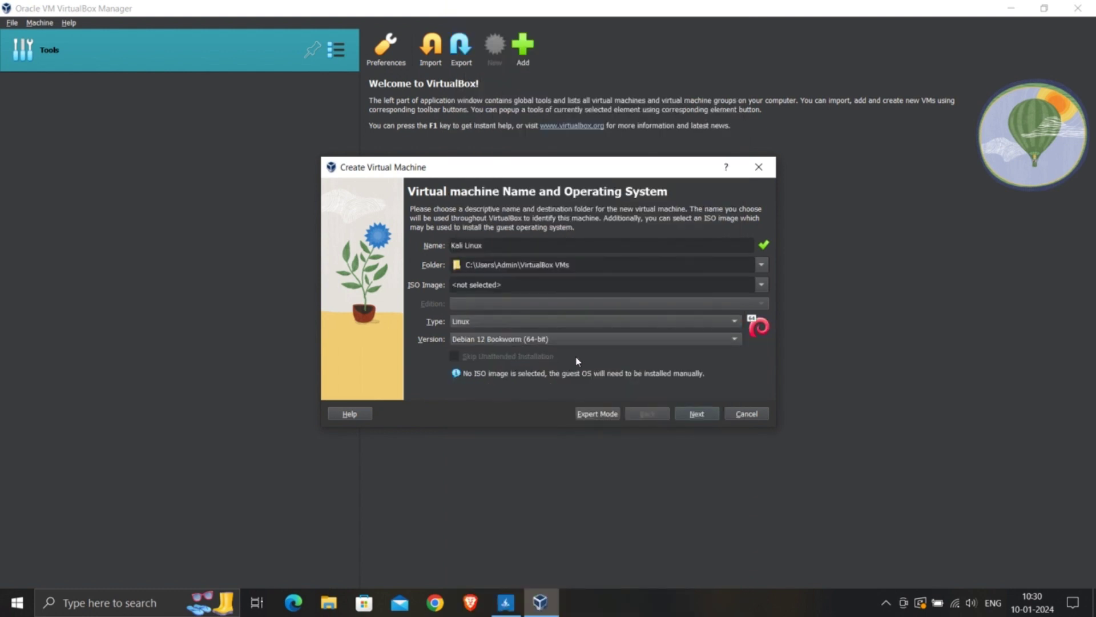
pyautogui.click(704, 416)
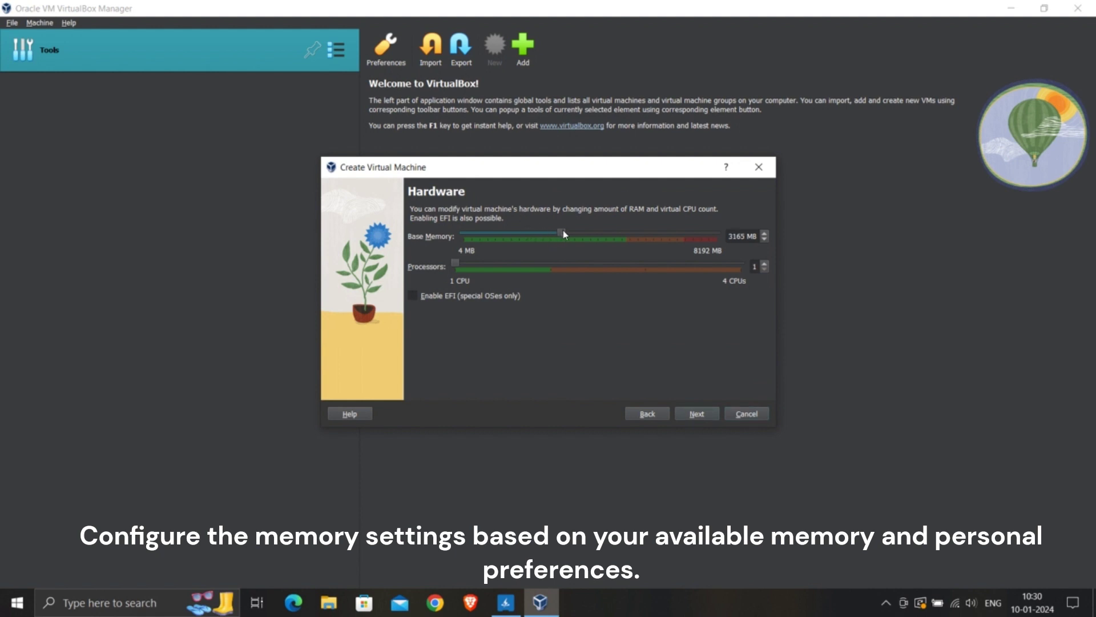
# Give the VM 4274 MB memory and 2 processors, keep the 20 GB disk, and finish.
pyautogui.moveTo(564, 234); pyautogui.dragTo(597, 237)
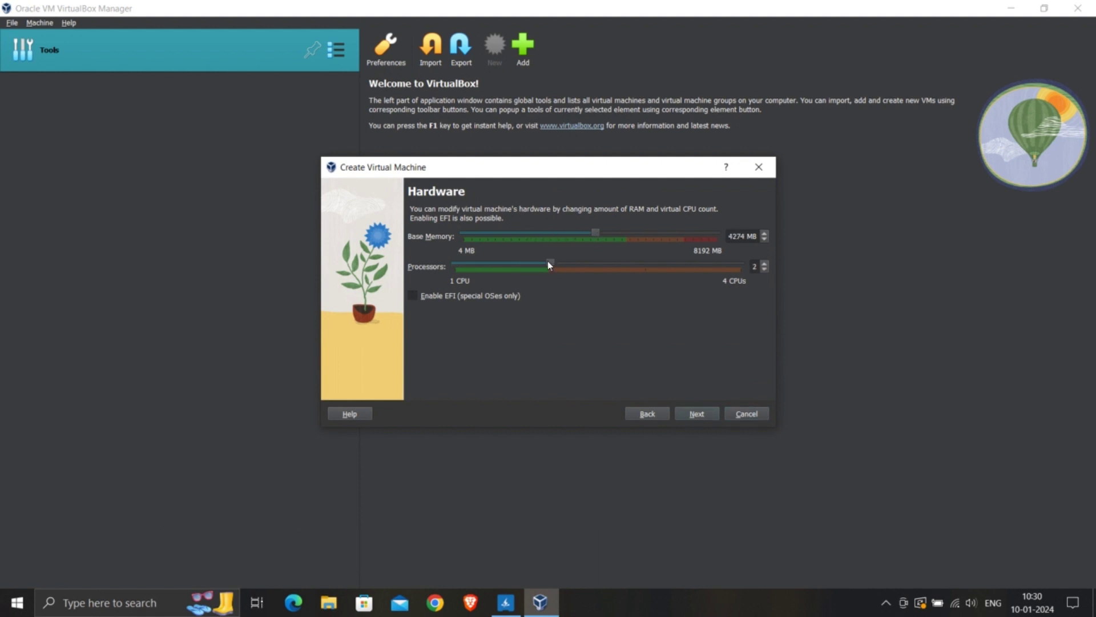
pyautogui.click(691, 415)
pyautogui.click(696, 415)
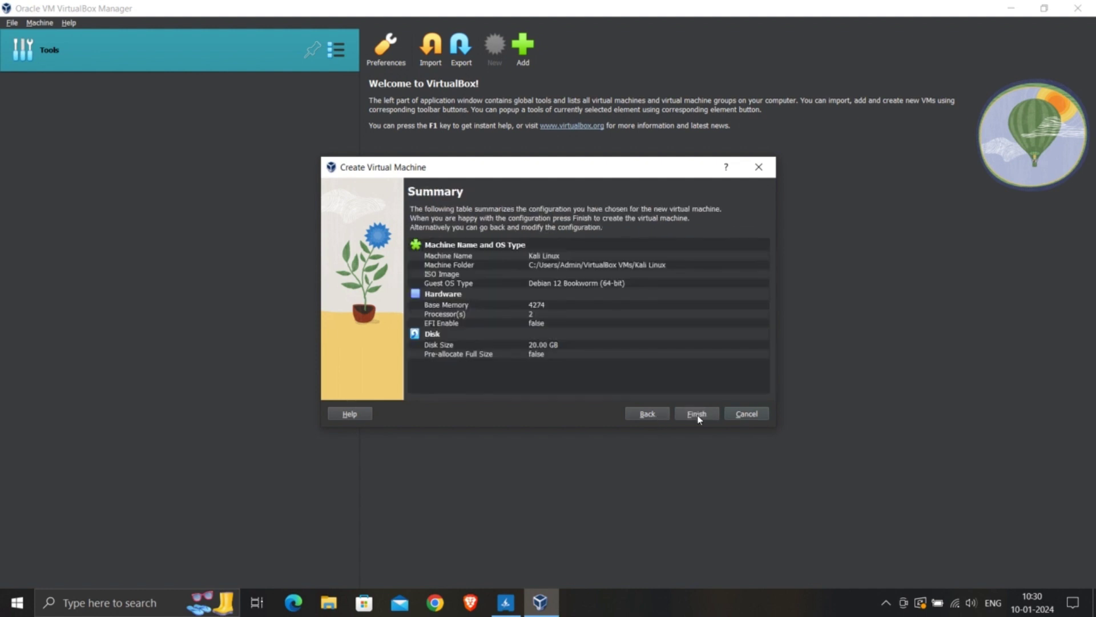
pyautogui.click(698, 417)
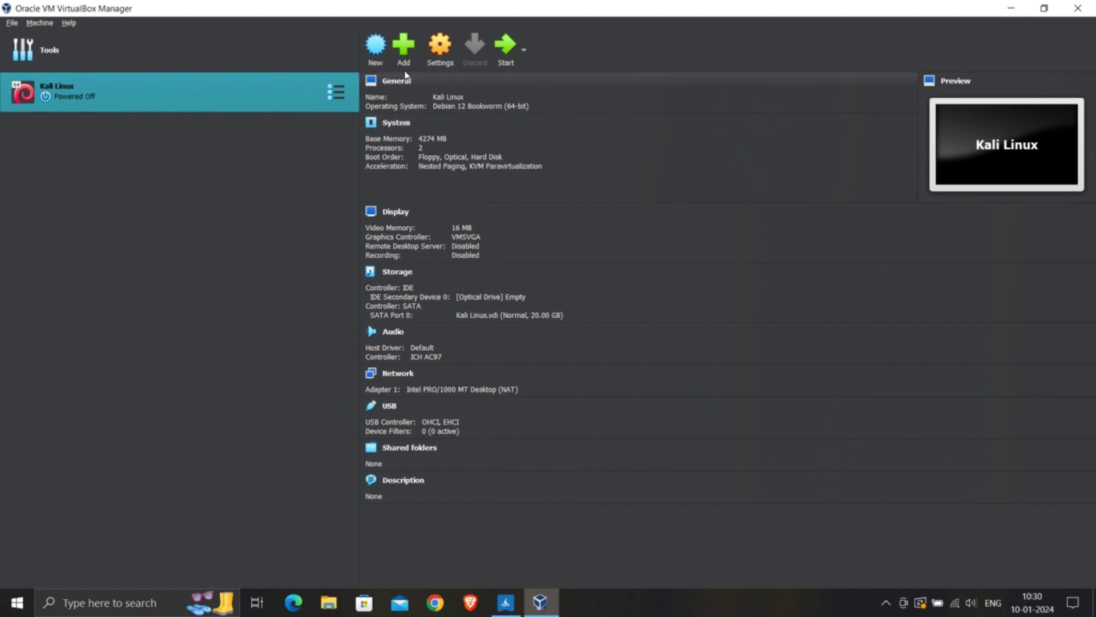
# Set the Kali Linux VM's shared clipboard and drag'n'drop to Bidirectional.
pyautogui.click(432, 61)
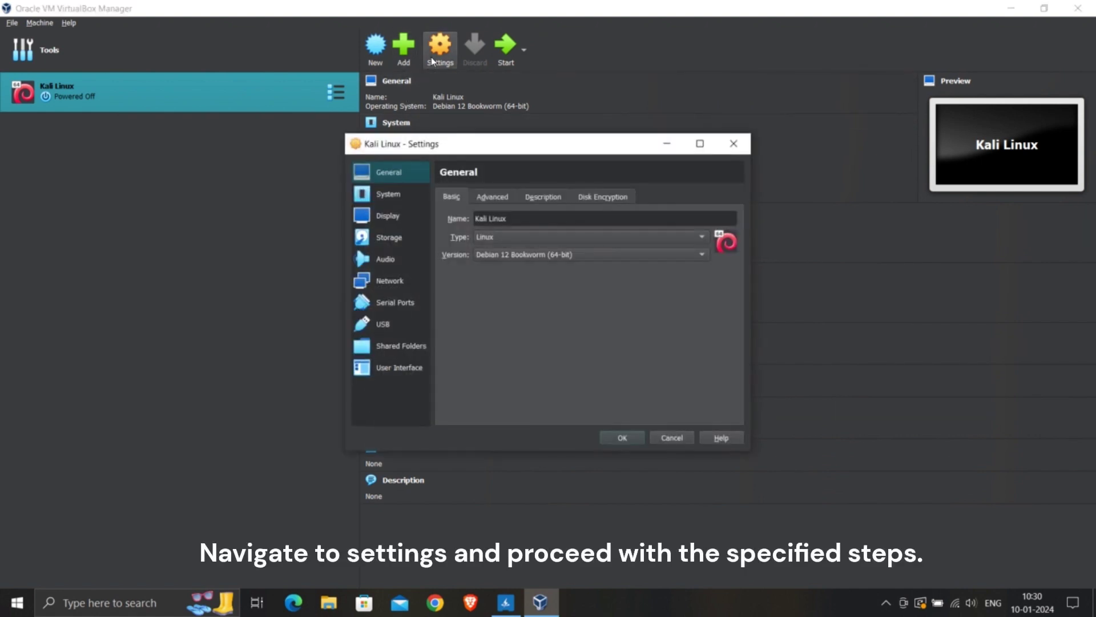
pyautogui.click(492, 200)
pyautogui.click(531, 238)
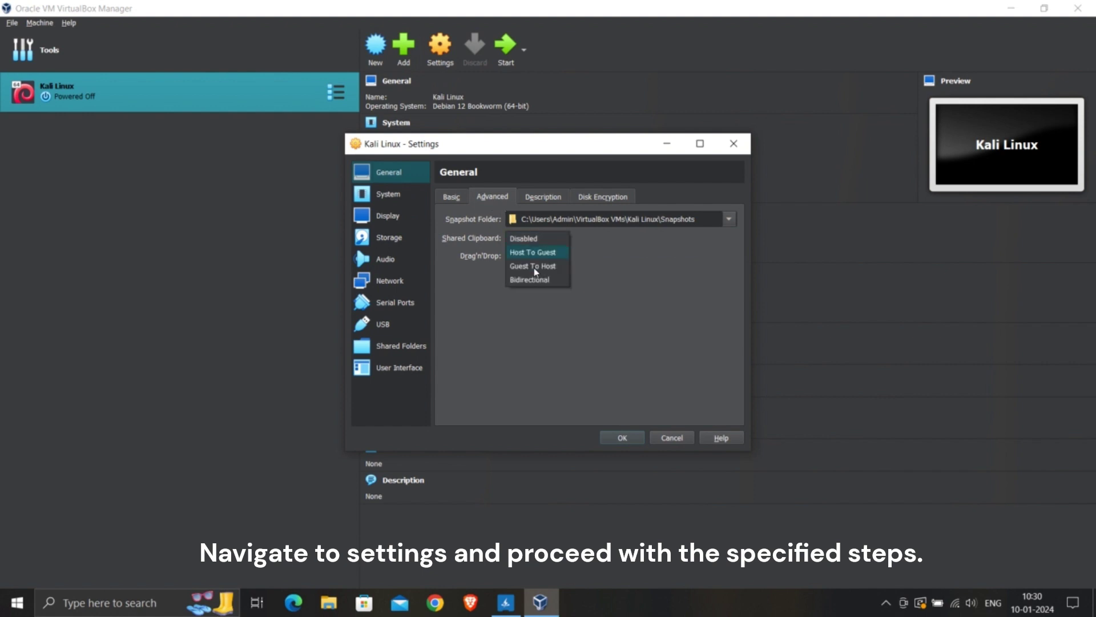
pyautogui.click(535, 279)
pyautogui.click(531, 255)
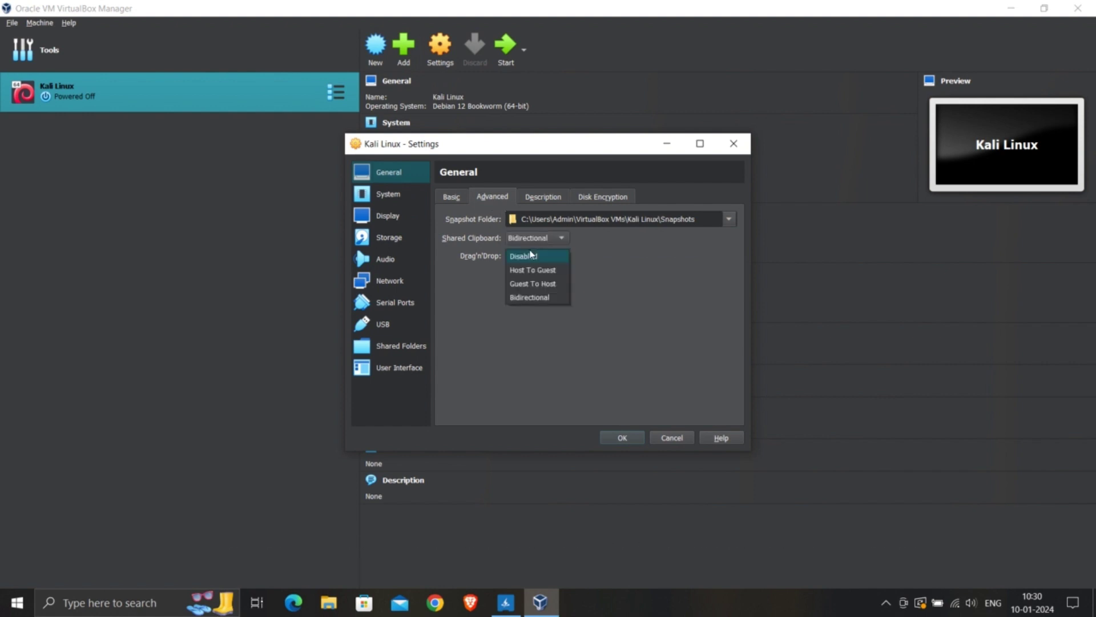
pyautogui.click(533, 296)
# Replace the empty optical drive with kali-linux-2023.4-installer-amd64.iso from Downloads and save.
pyautogui.click(388, 197)
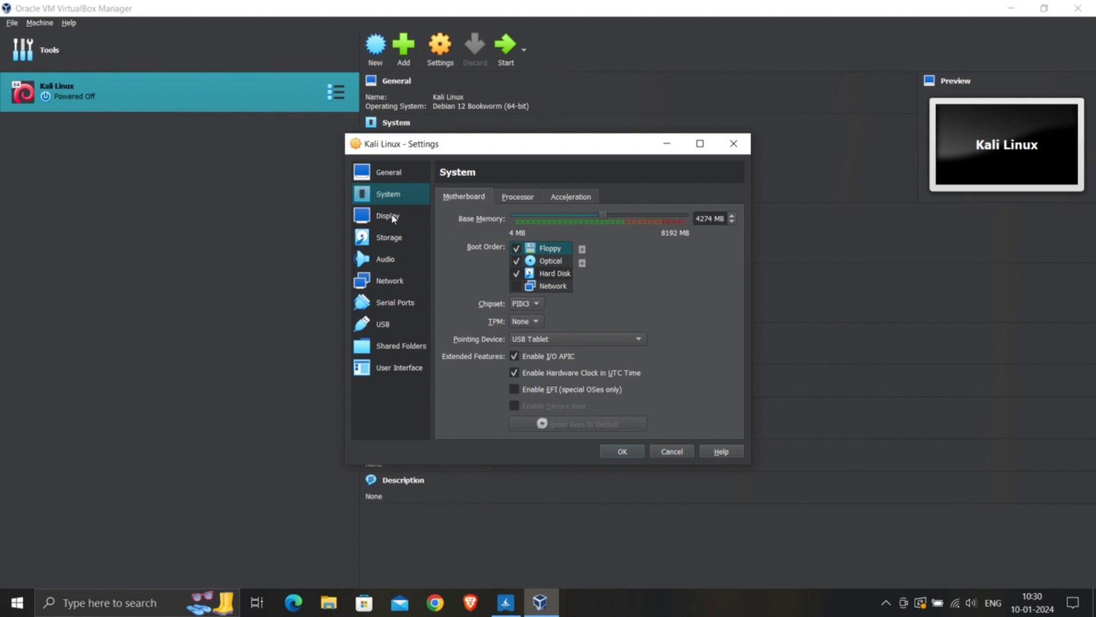
pyautogui.click(392, 236)
pyautogui.click(495, 225)
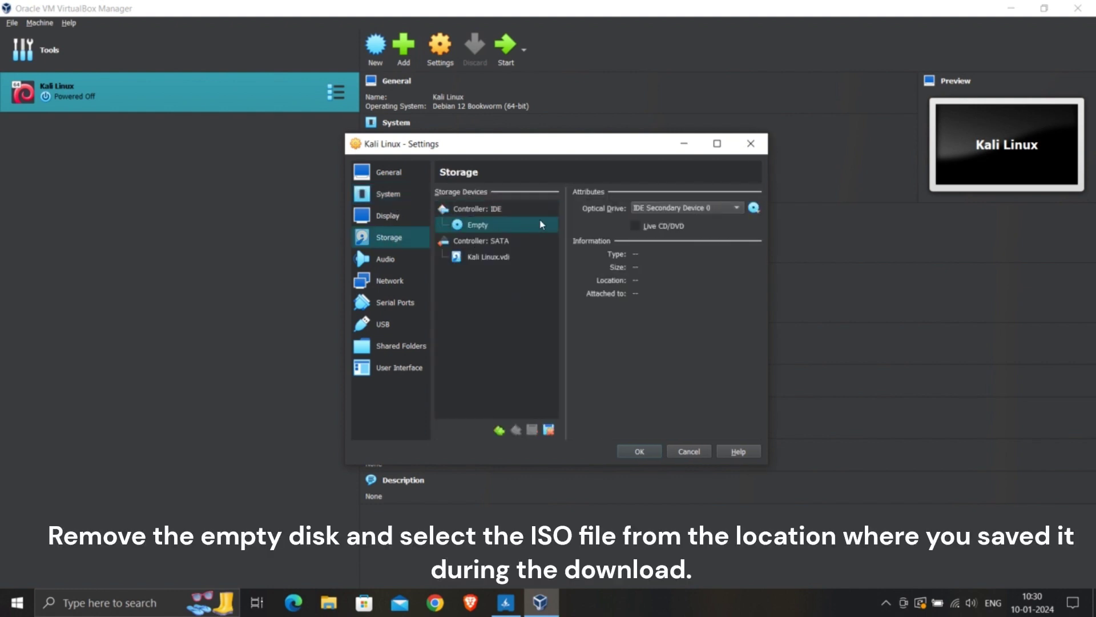
pyautogui.click(552, 226)
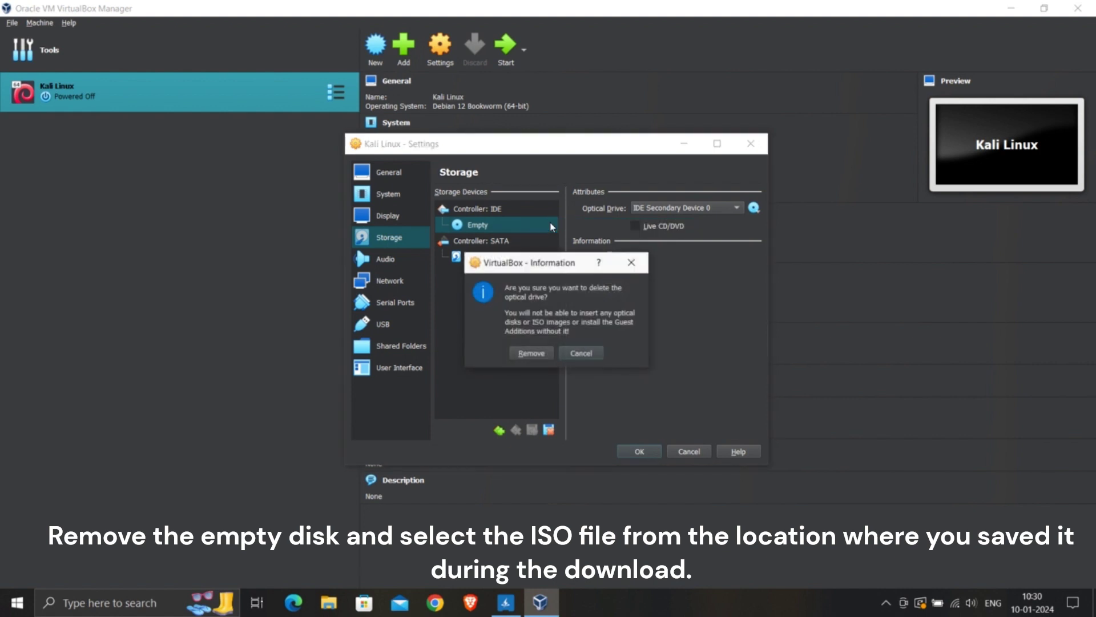
pyautogui.click(539, 350)
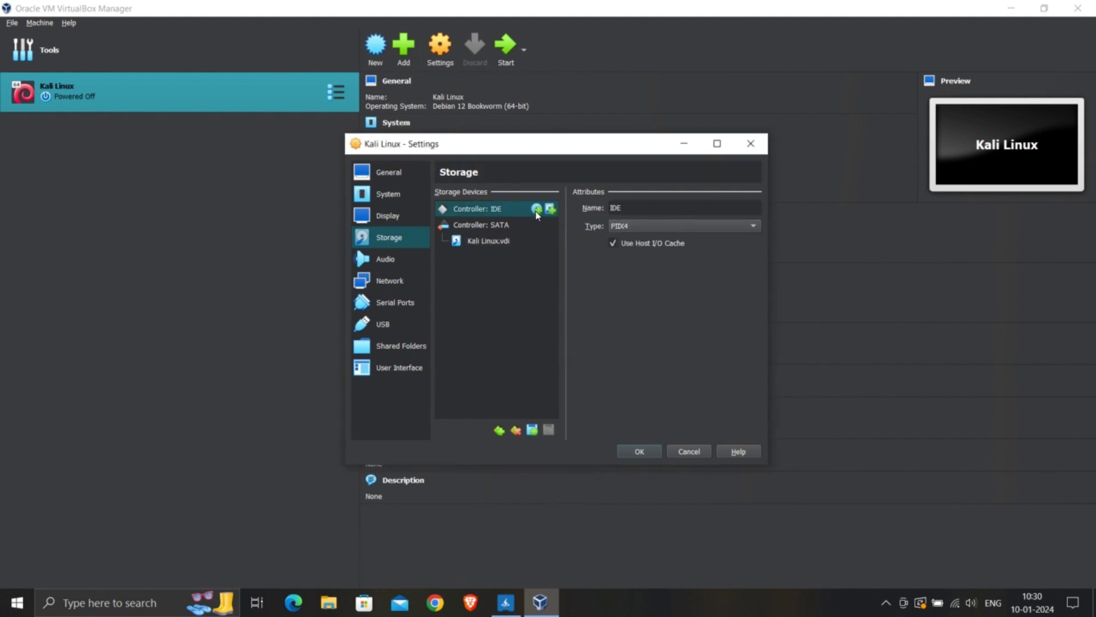
pyautogui.click(536, 209)
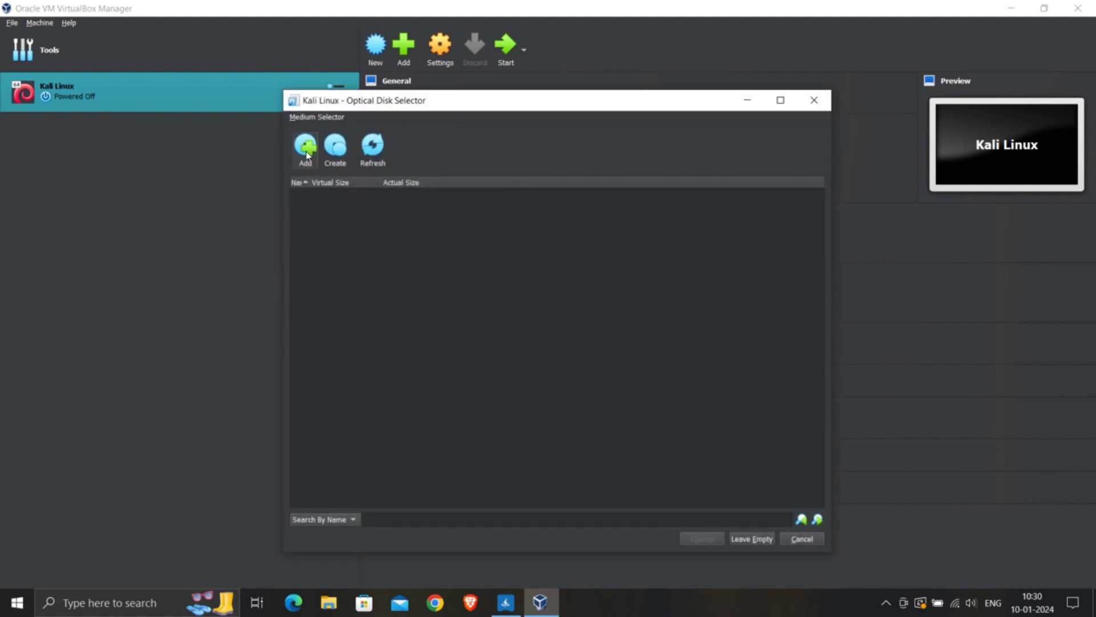
pyautogui.click(306, 152)
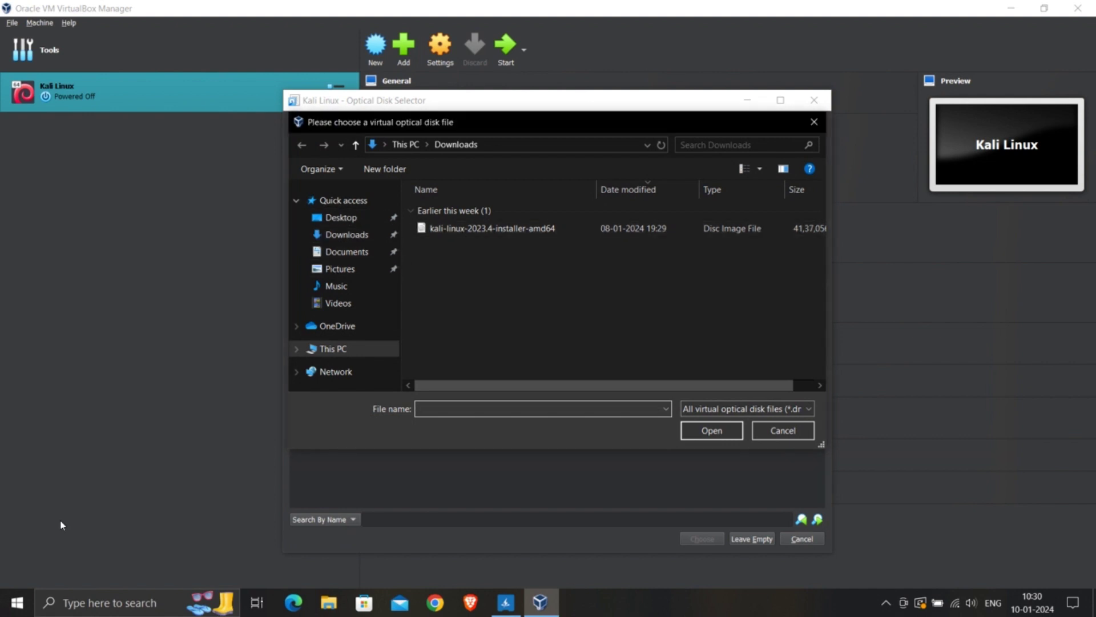
pyautogui.click(321, 239)
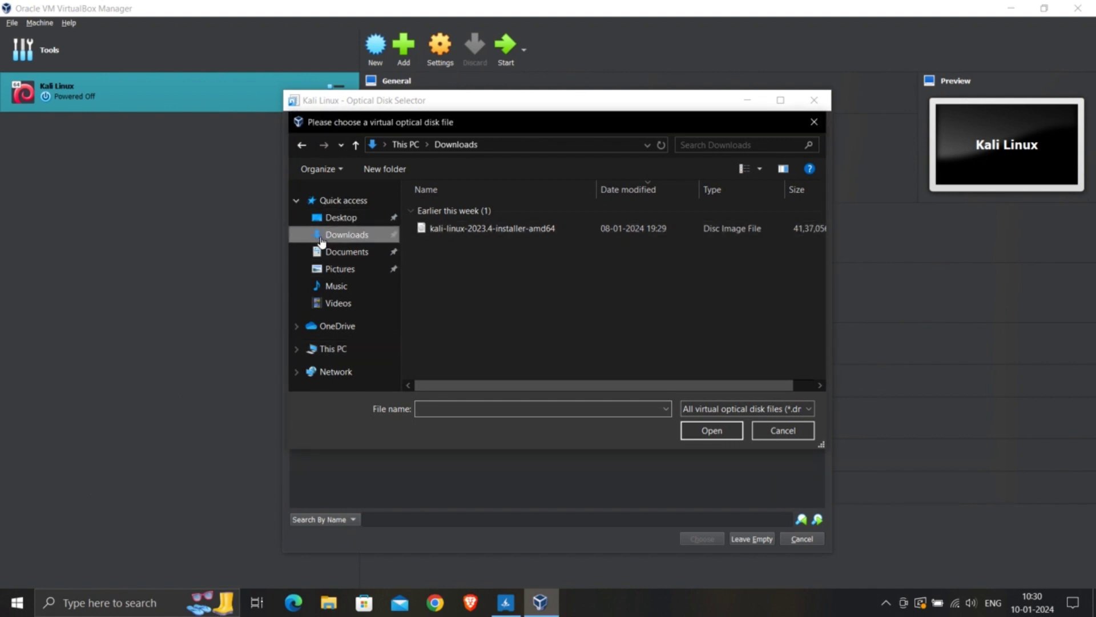
pyautogui.doubleClick(435, 231)
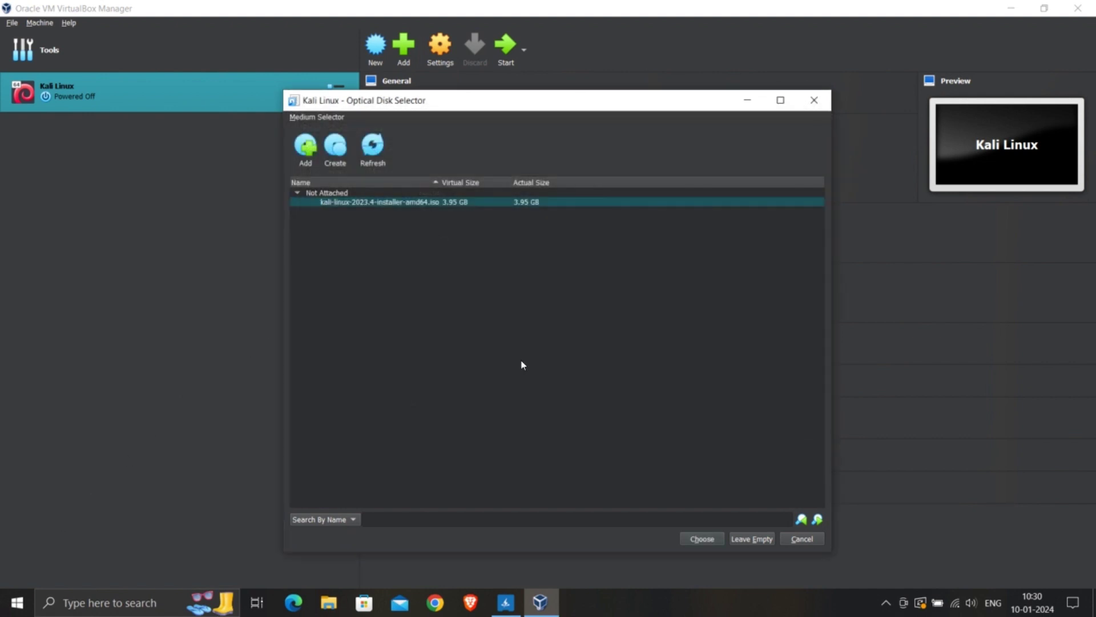
pyautogui.click(704, 539)
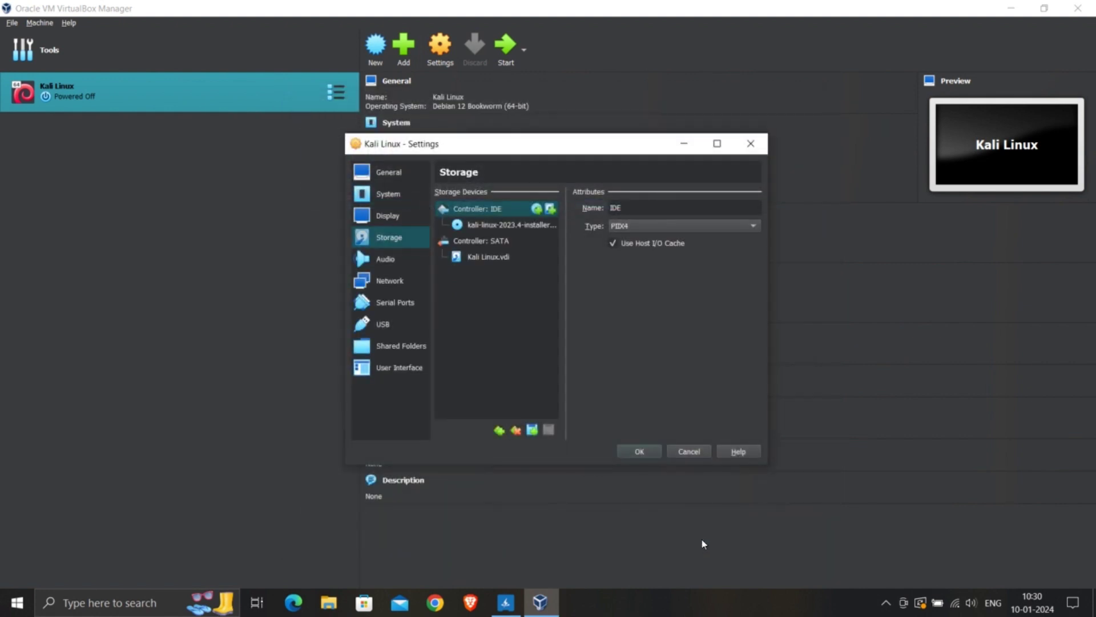
pyautogui.click(646, 451)
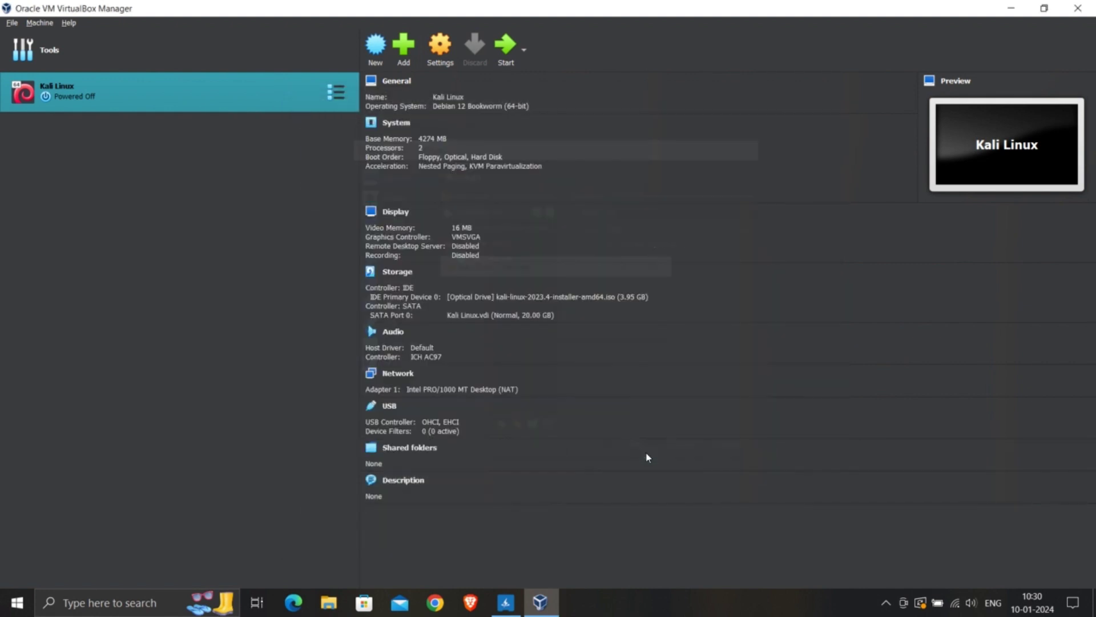
# Boot the Kali Linux VM, let it capture mouse and keyboard, and start Graphical install.
pyautogui.click(510, 58)
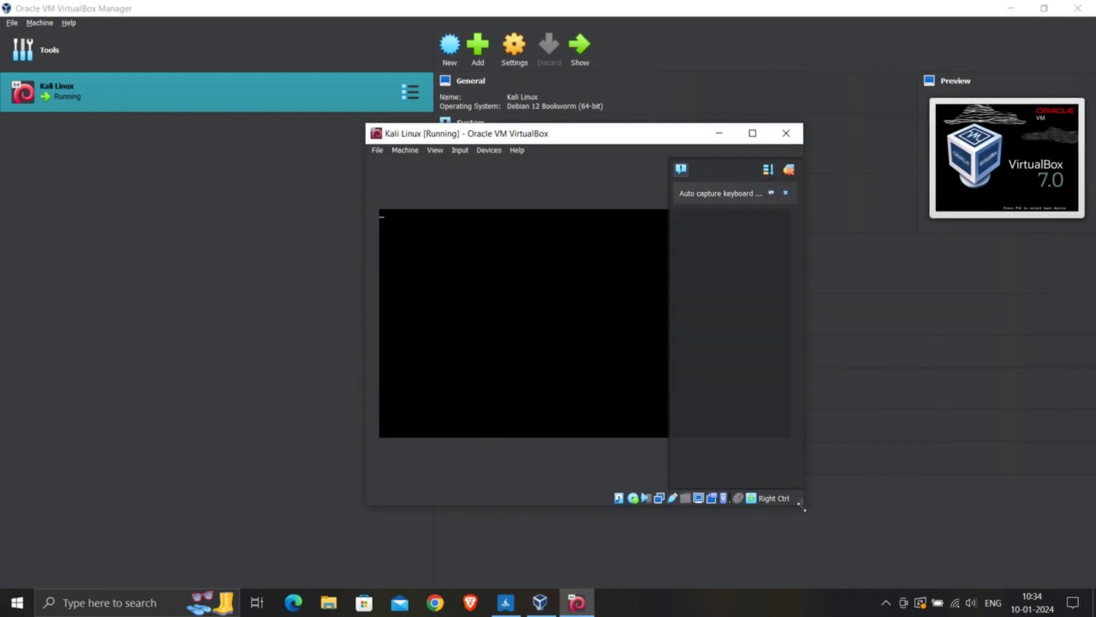
pyautogui.click(518, 283)
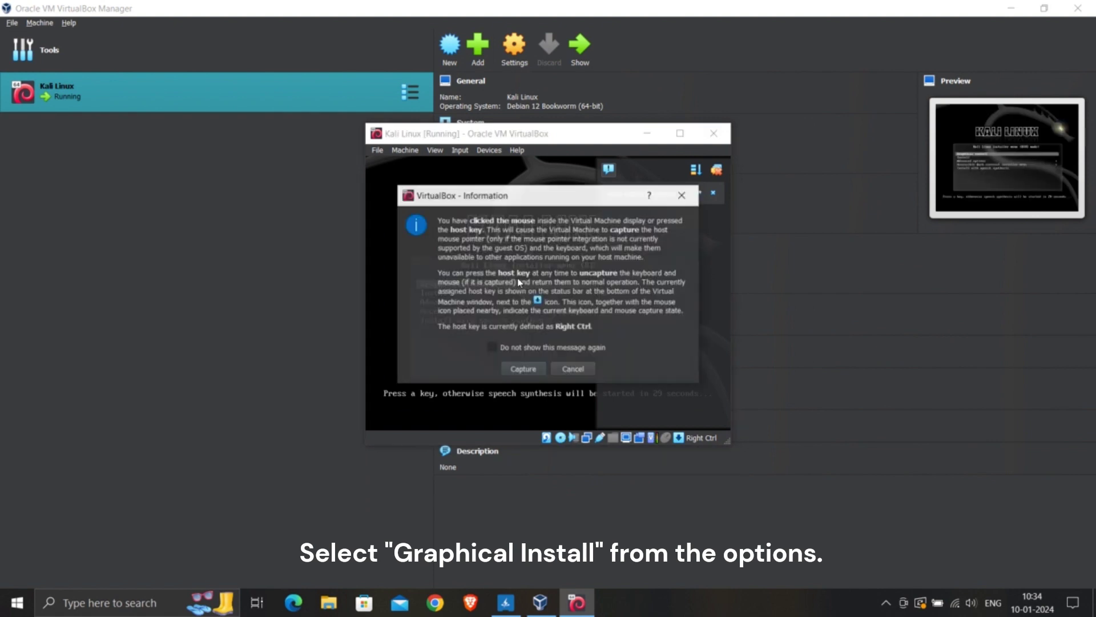
pyautogui.click(531, 363)
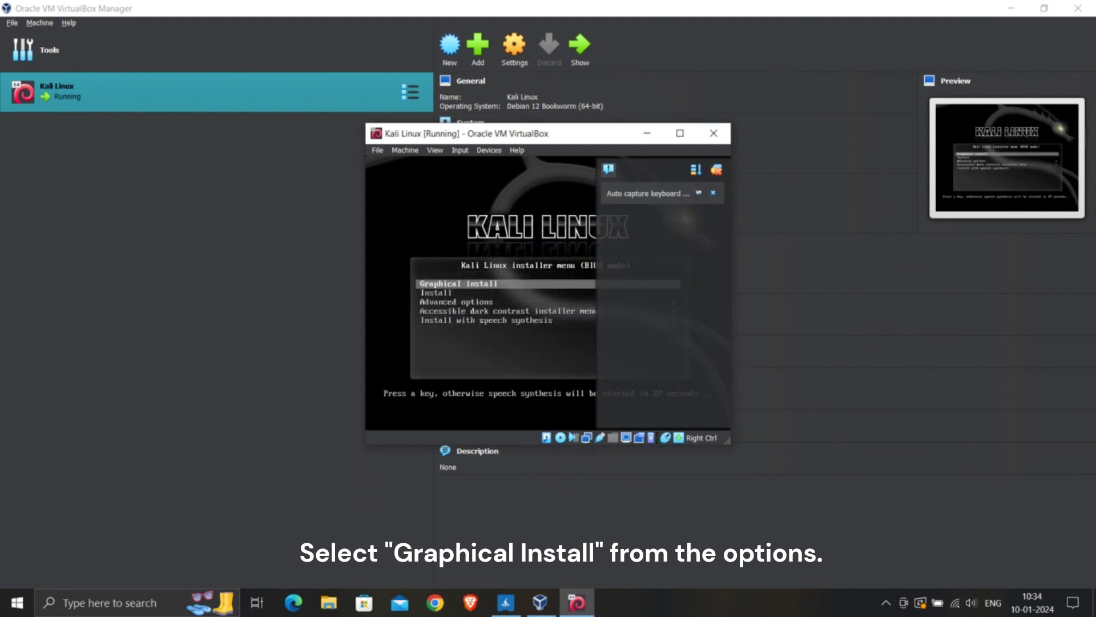
pyautogui.press('Return')
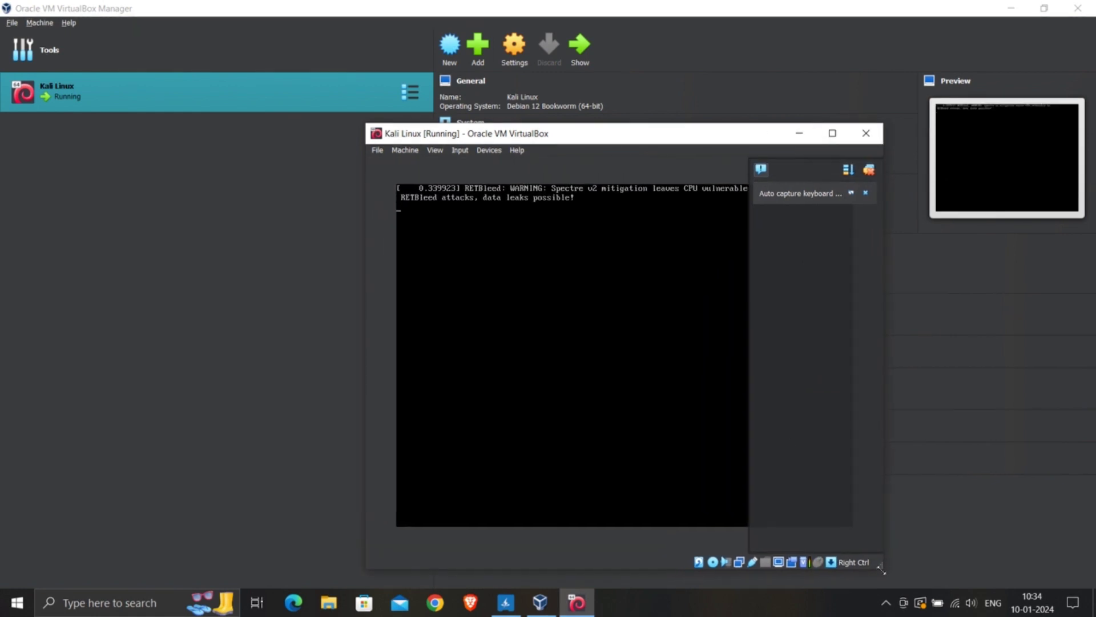
pyautogui.click(869, 169)
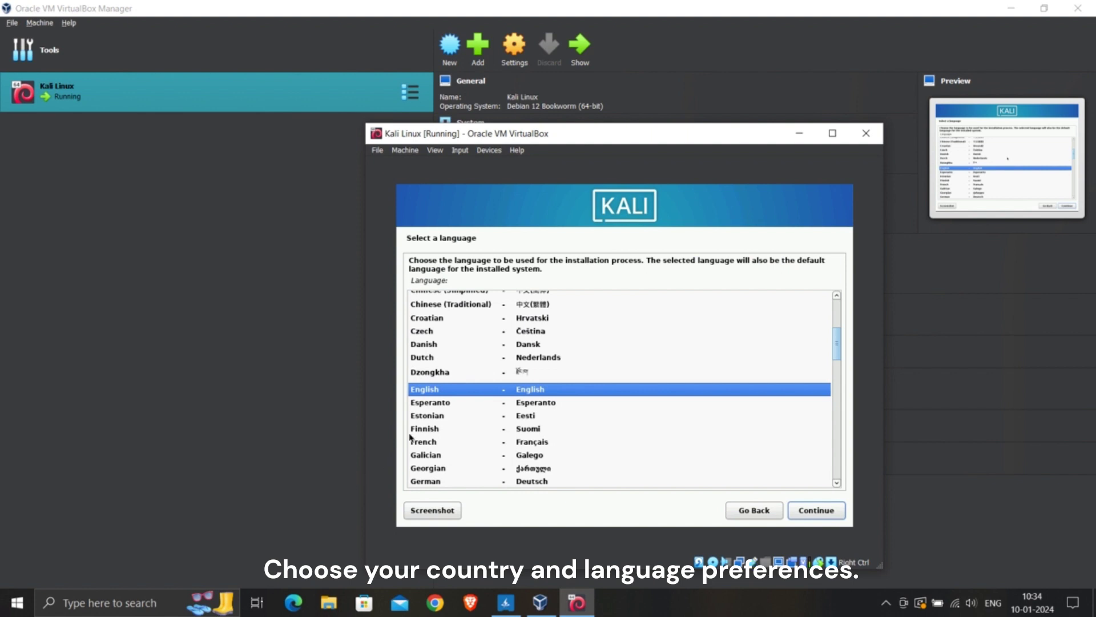
# Keep English, choose India as the location, and keep the American English keyboard.
pyautogui.click(828, 517)
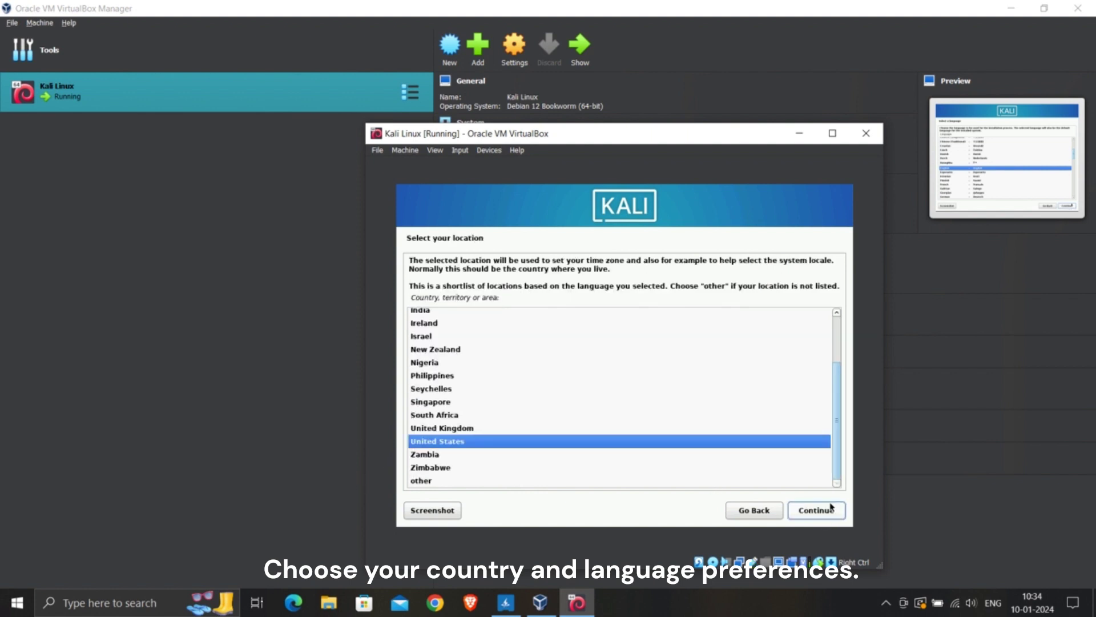
pyautogui.click(442, 310)
pyautogui.click(813, 511)
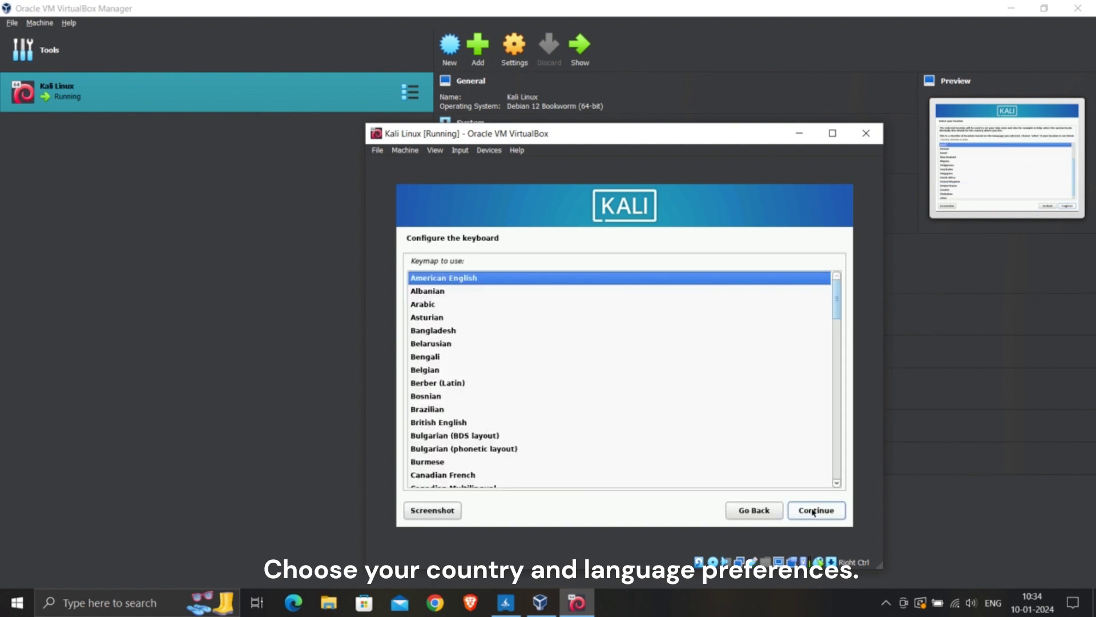
pyautogui.click(813, 511)
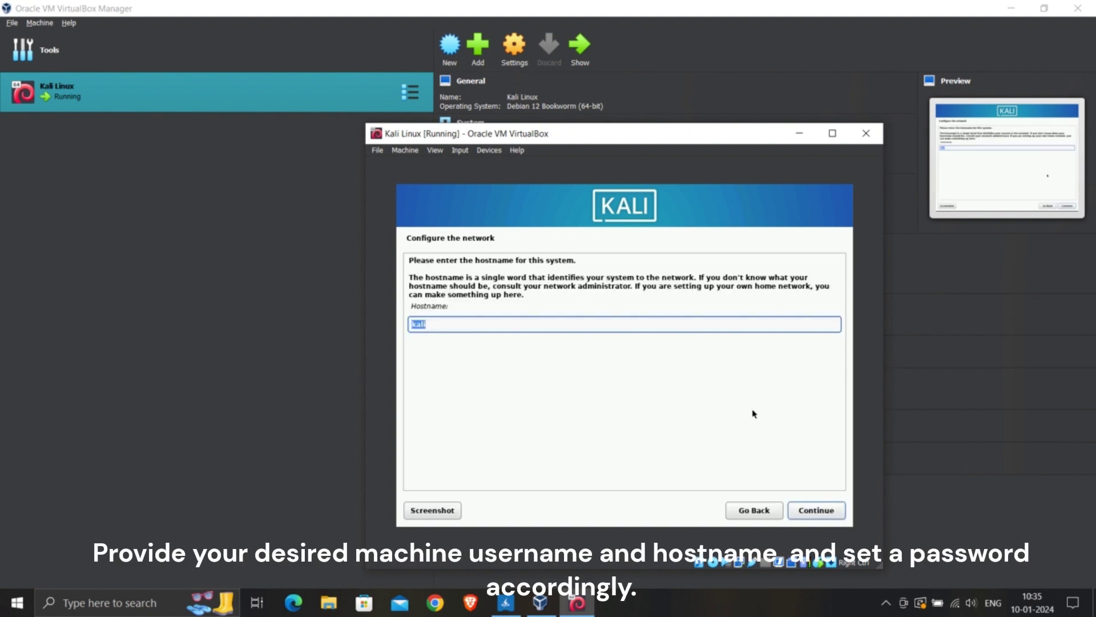
# Set both the hostname and the domain name to 'user'.
pyautogui.write('user')
pyautogui.click(839, 512)
pyautogui.write('user')
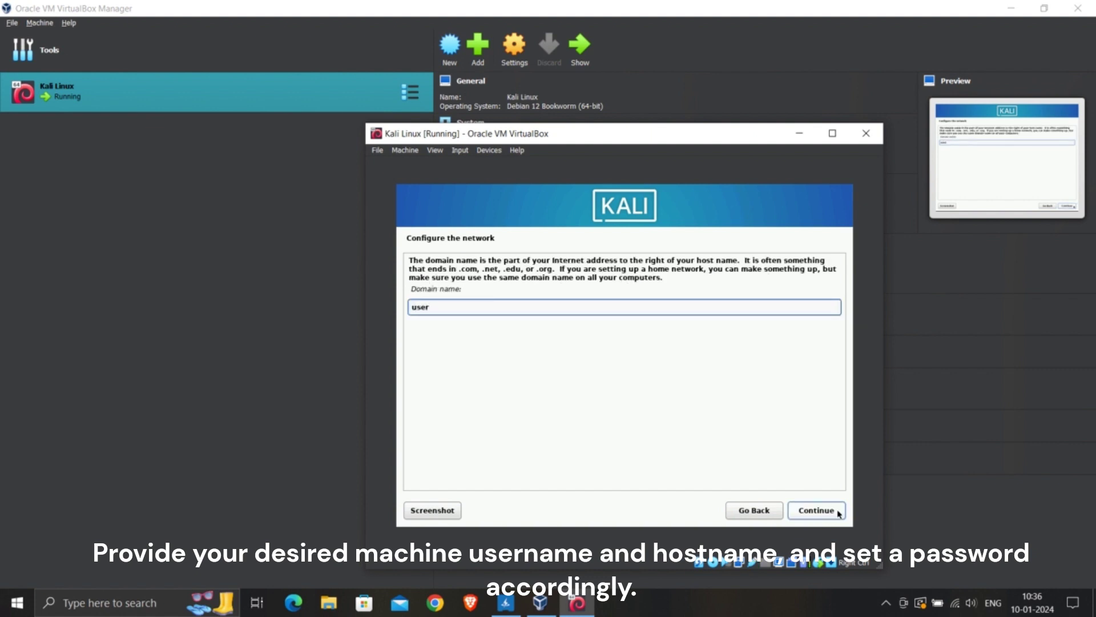
pyautogui.click(838, 512)
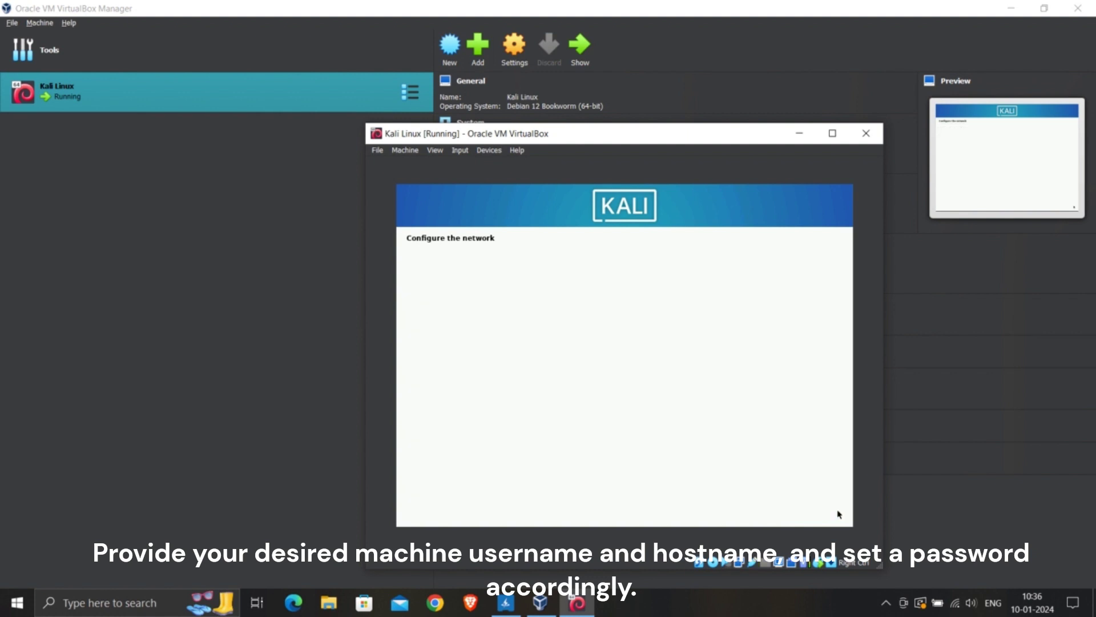
# Enter the new account's full name, accept its username, and set and confirm its password.
pyautogui.write('user')
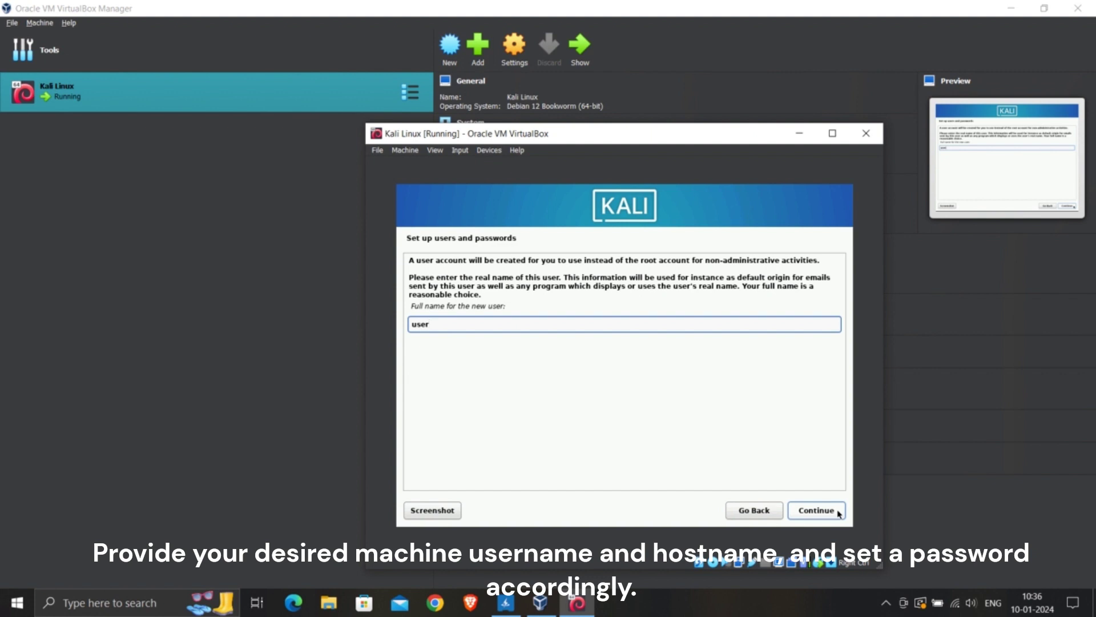
pyautogui.click(816, 510)
pyautogui.click(817, 510)
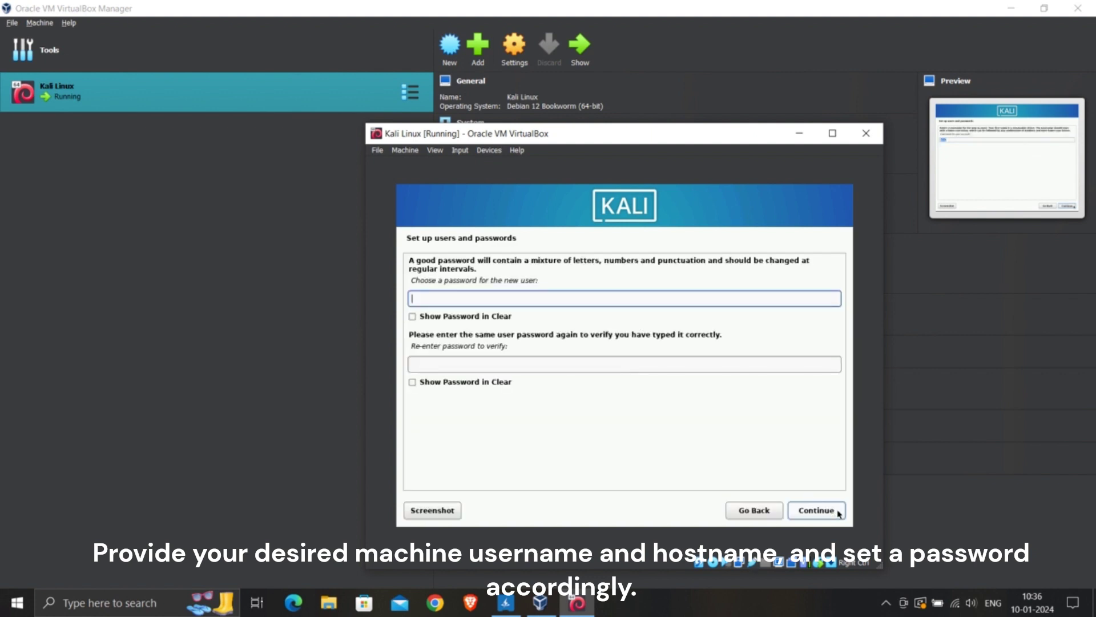
pyautogui.write('admin')
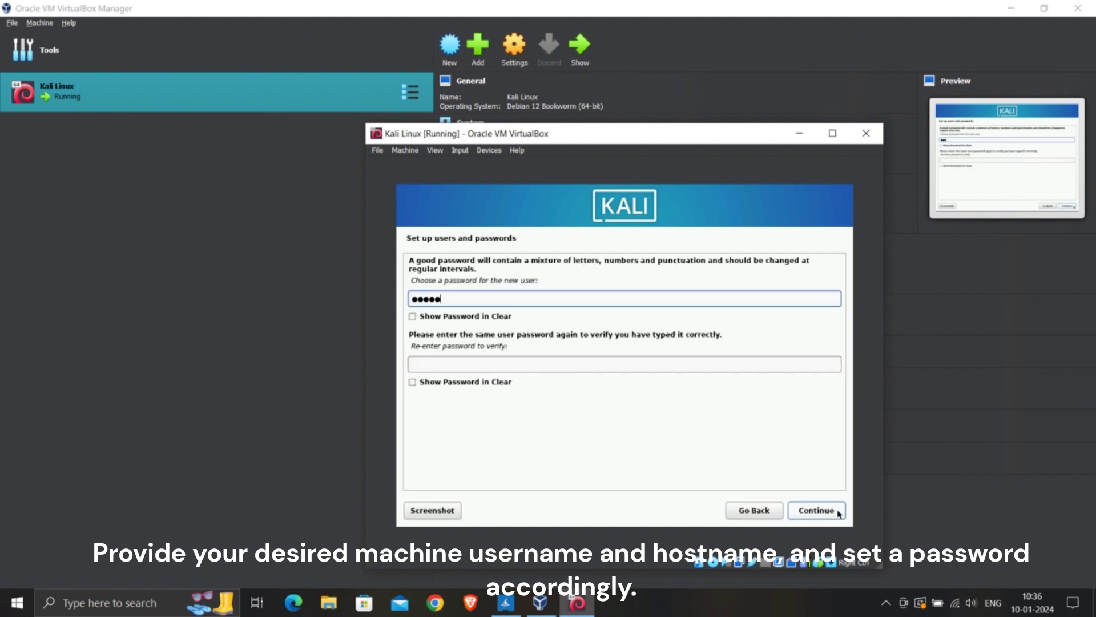
pyautogui.write('123')
pyautogui.click(776, 361)
pyautogui.write('adm')
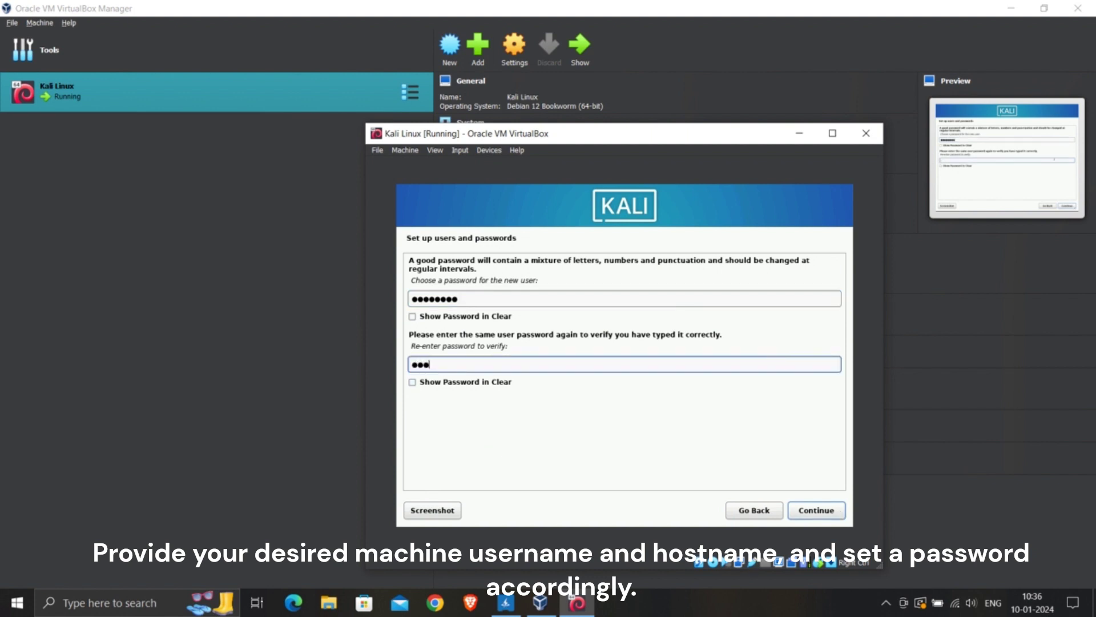
pyautogui.write('in123')
pyautogui.click(820, 510)
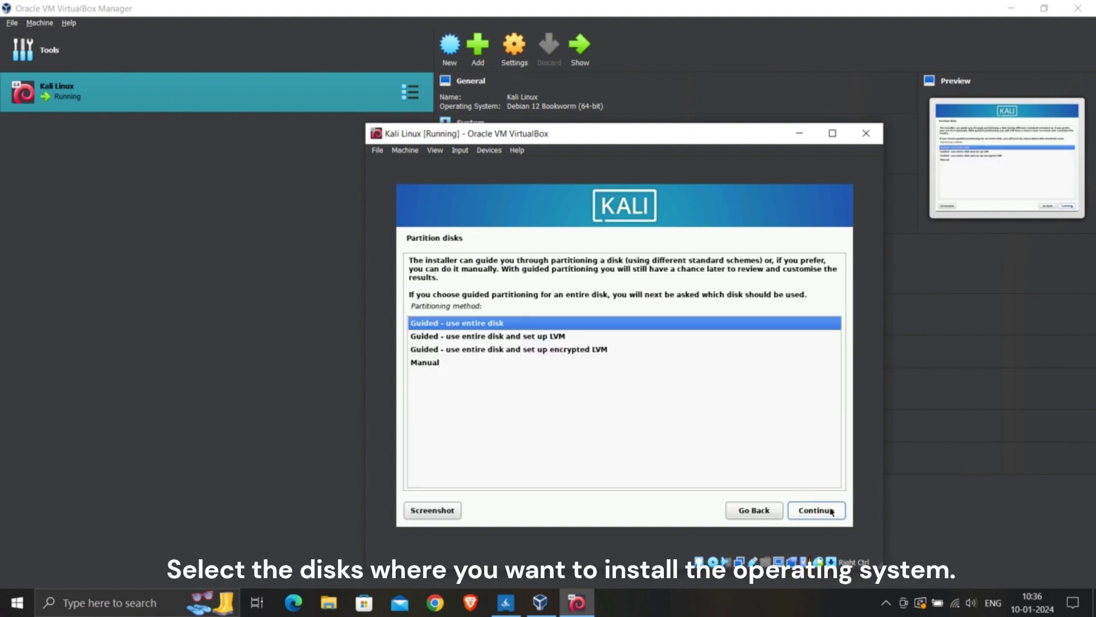
# Partition the entire 21.5 GB disk with guided partitioning, all files in one partition, and write the changes.
pyautogui.click(831, 511)
pyautogui.click(831, 511)
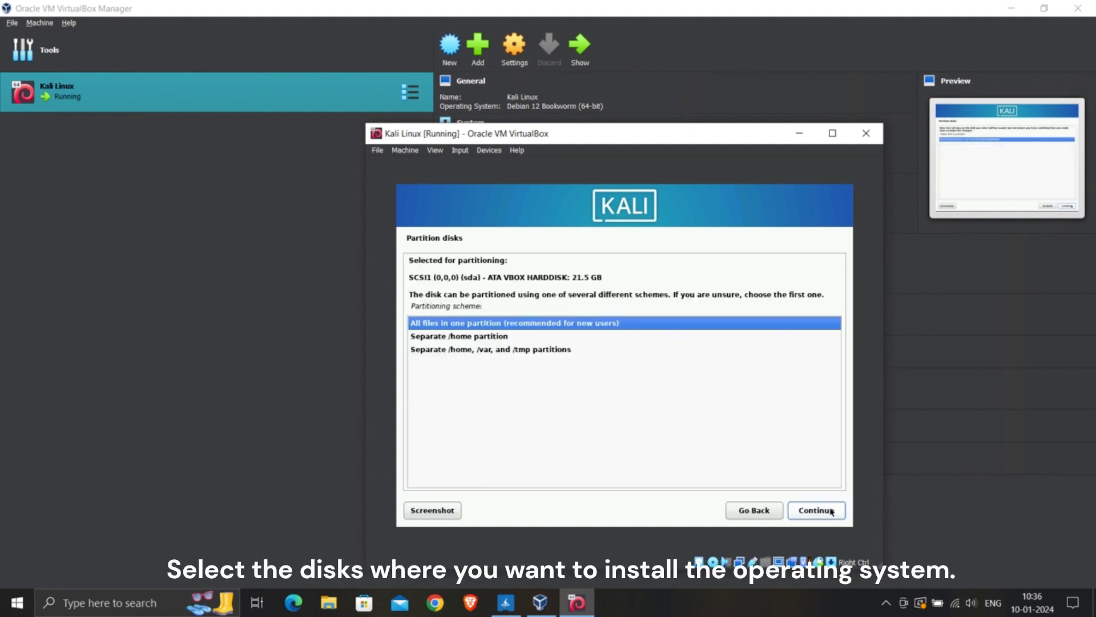
pyautogui.click(832, 511)
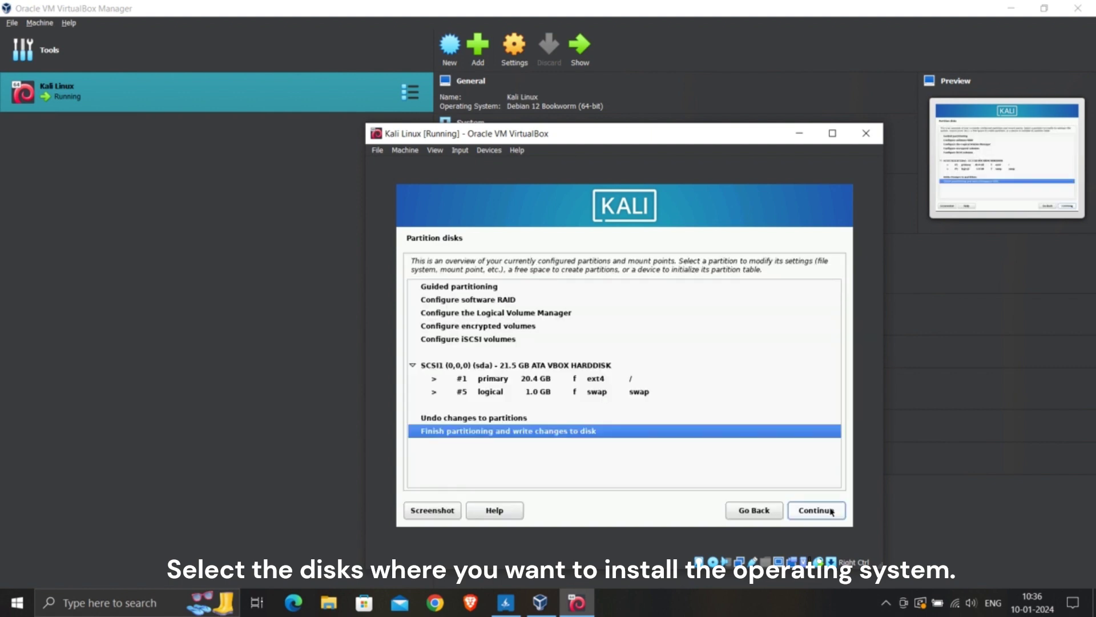
pyautogui.click(832, 512)
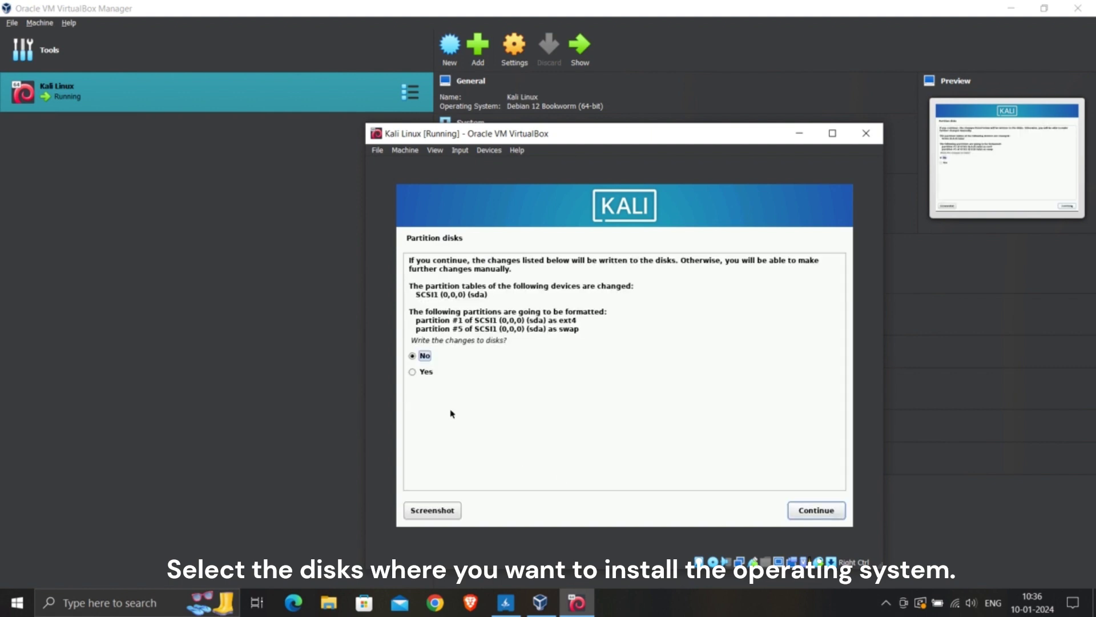
pyautogui.click(412, 371)
pyautogui.click(817, 519)
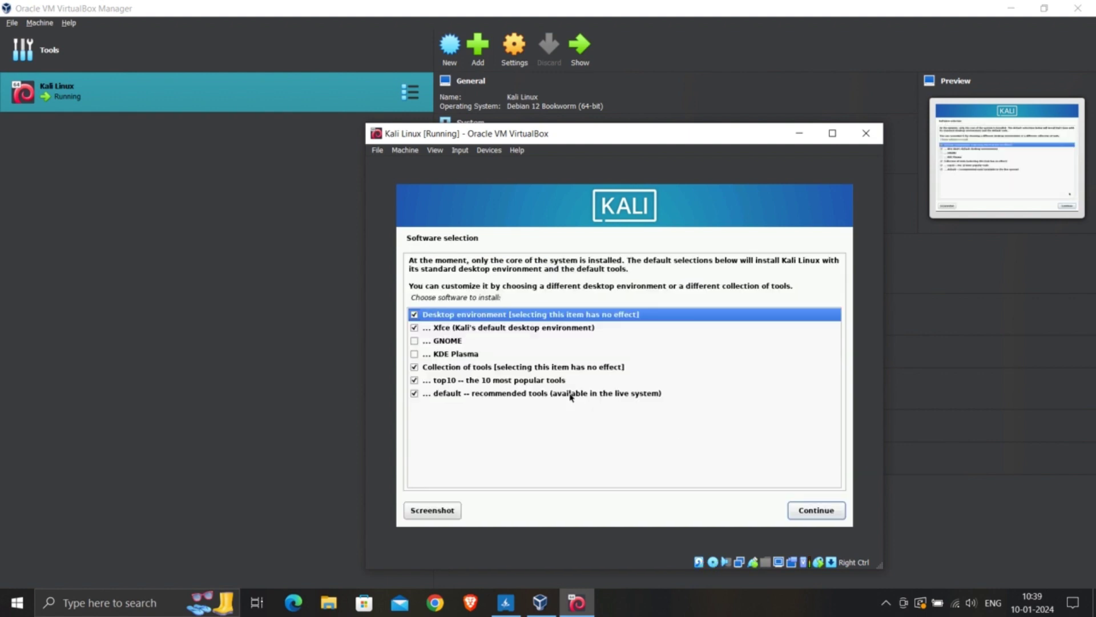
# Select GNOME instead of Xfce as the desktop environment and start the software installation.
pyautogui.click(415, 340)
pyautogui.click(415, 327)
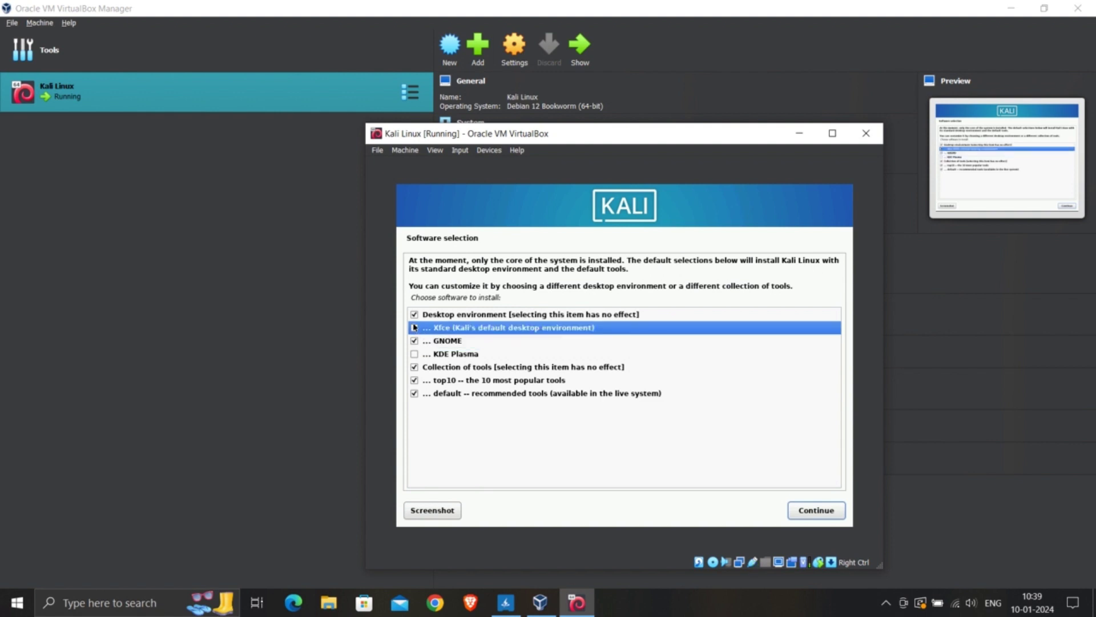
pyautogui.click(816, 510)
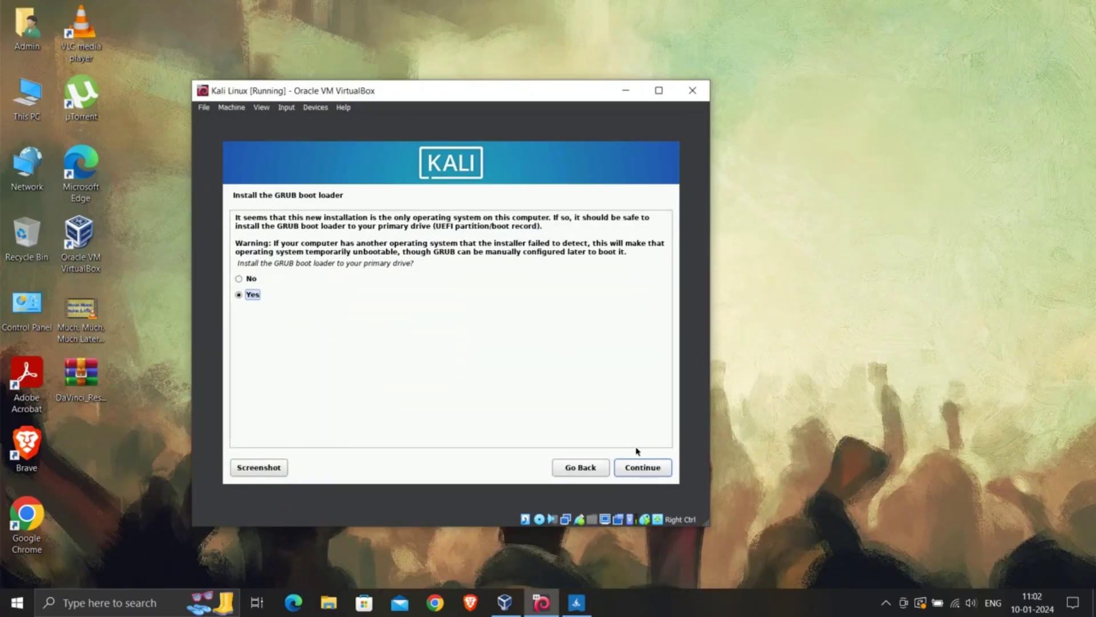
# Install the GRUB boot loader on /dev/sda.
pyautogui.click(642, 468)
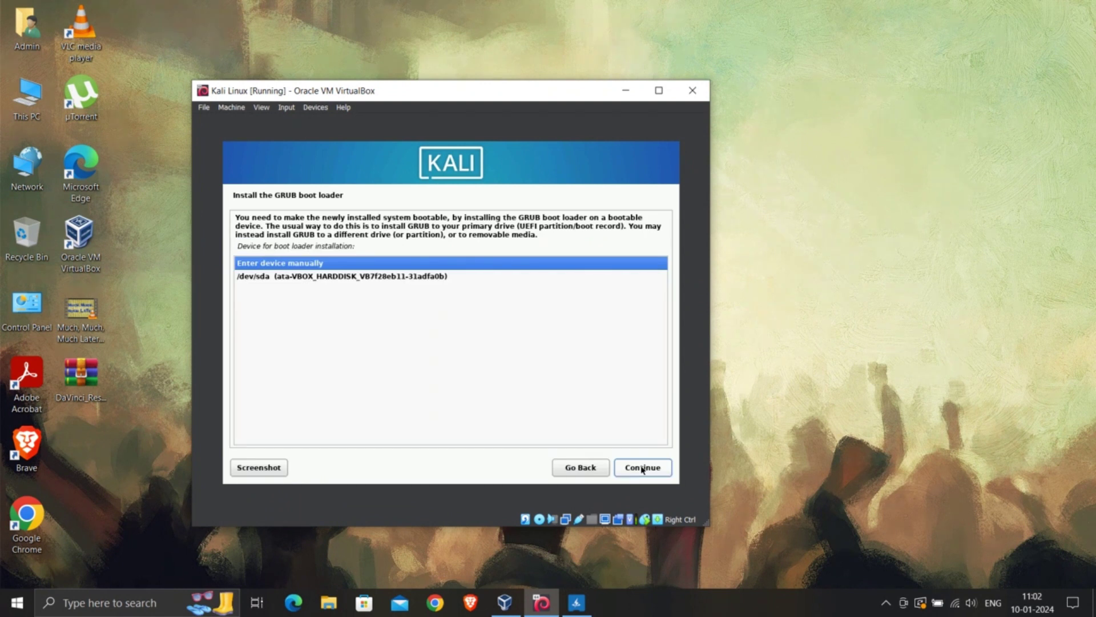
pyautogui.click(364, 279)
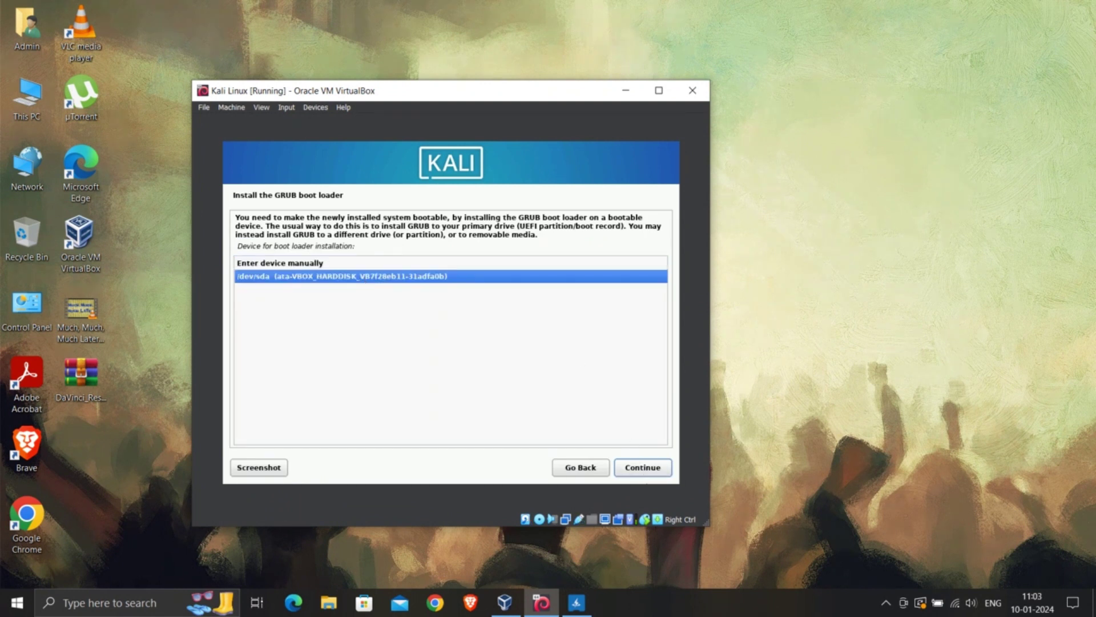
pyautogui.click(653, 470)
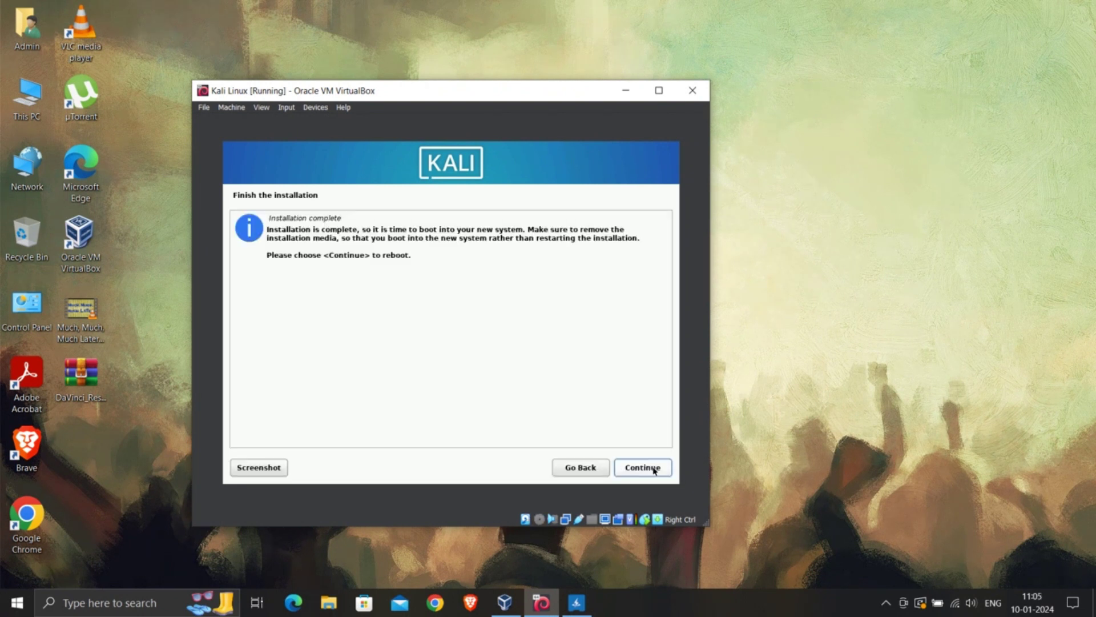
# Reboot into the installed Kali system and sign in to the user account with its password.
pyautogui.click(654, 470)
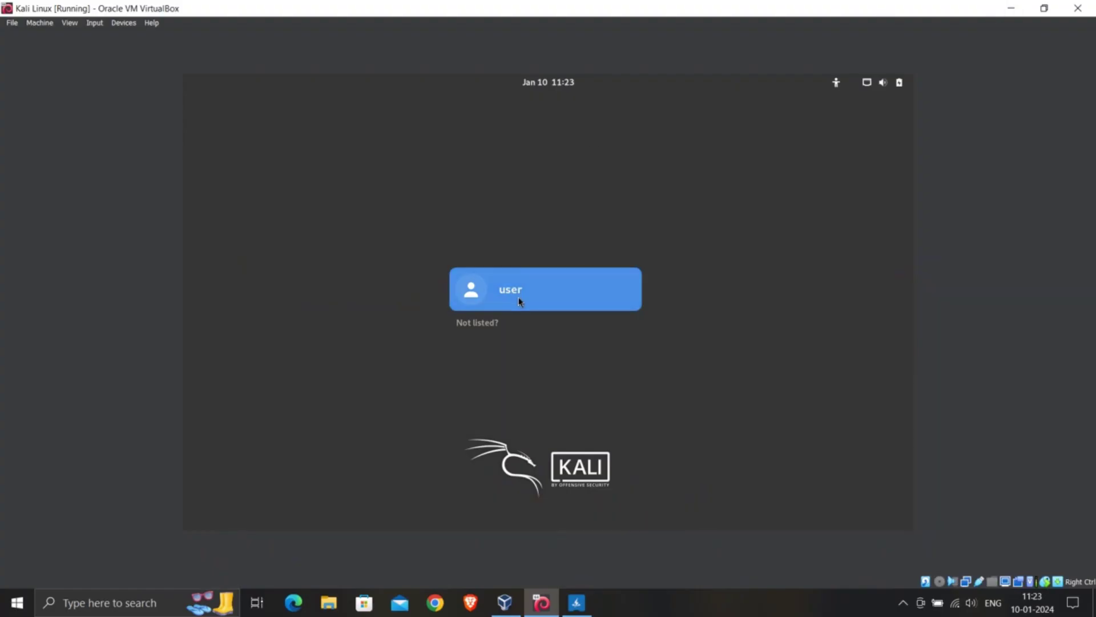
pyautogui.click(520, 301)
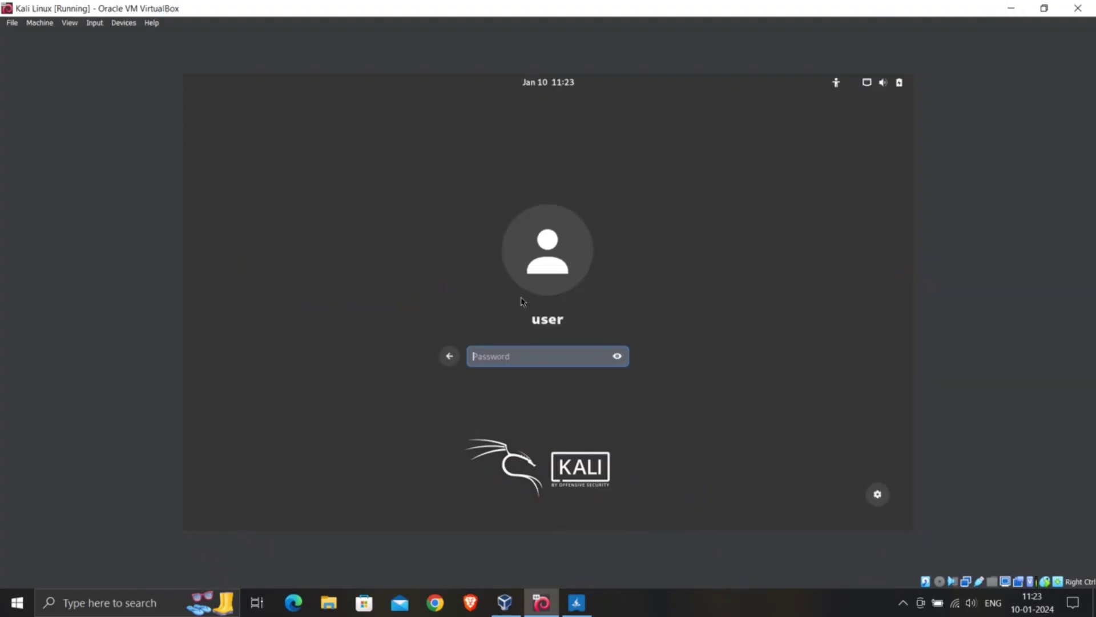
pyautogui.write('••••••••')
pyautogui.press('Return')
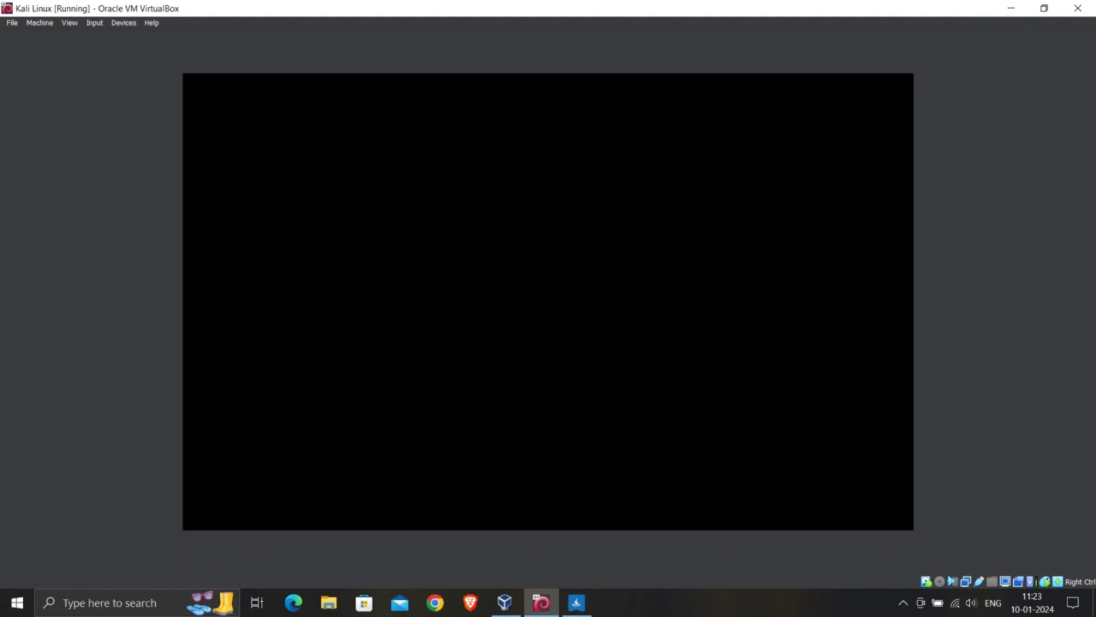